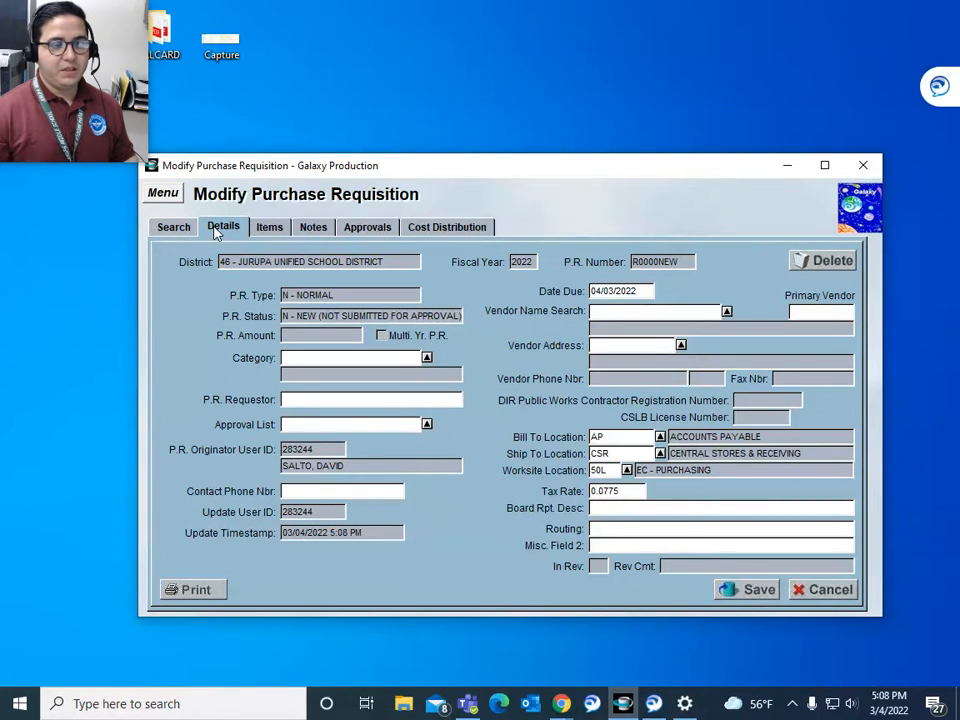
Step: Set the requisition's category to OFFICE SUPPLIES from the Category lookup
click(426, 358)
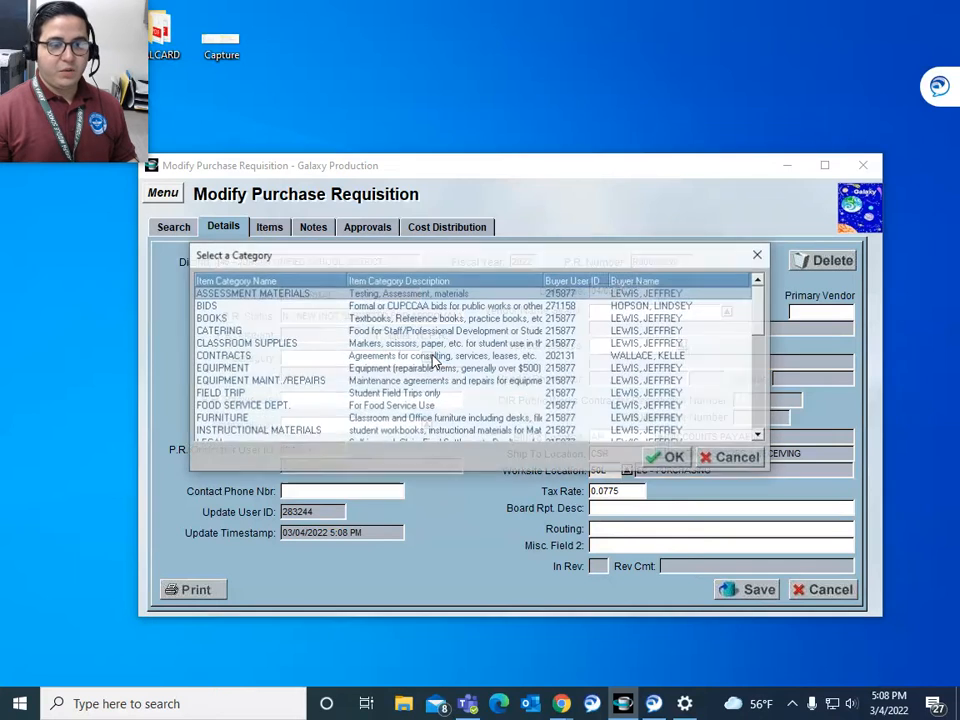
drag(762, 303, 760, 352)
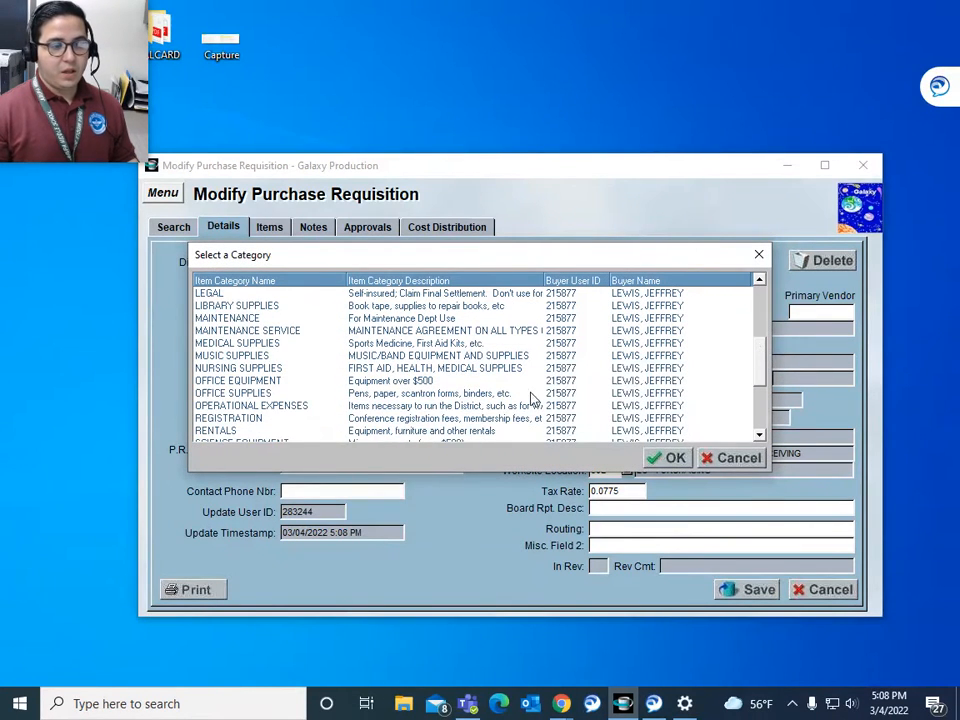
click(423, 398)
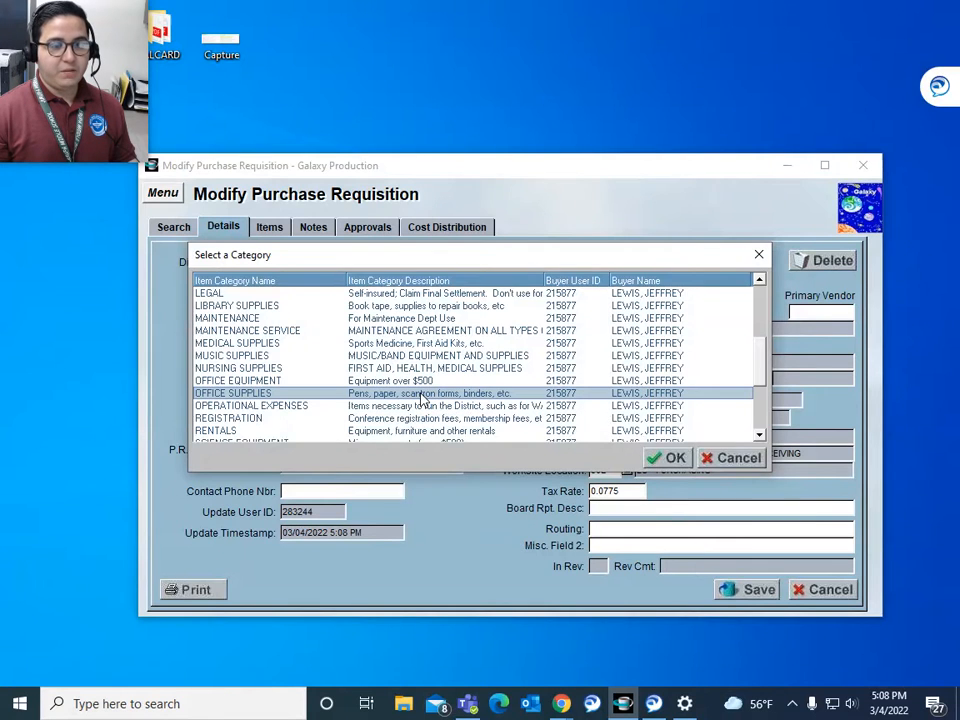
double_click(423, 398)
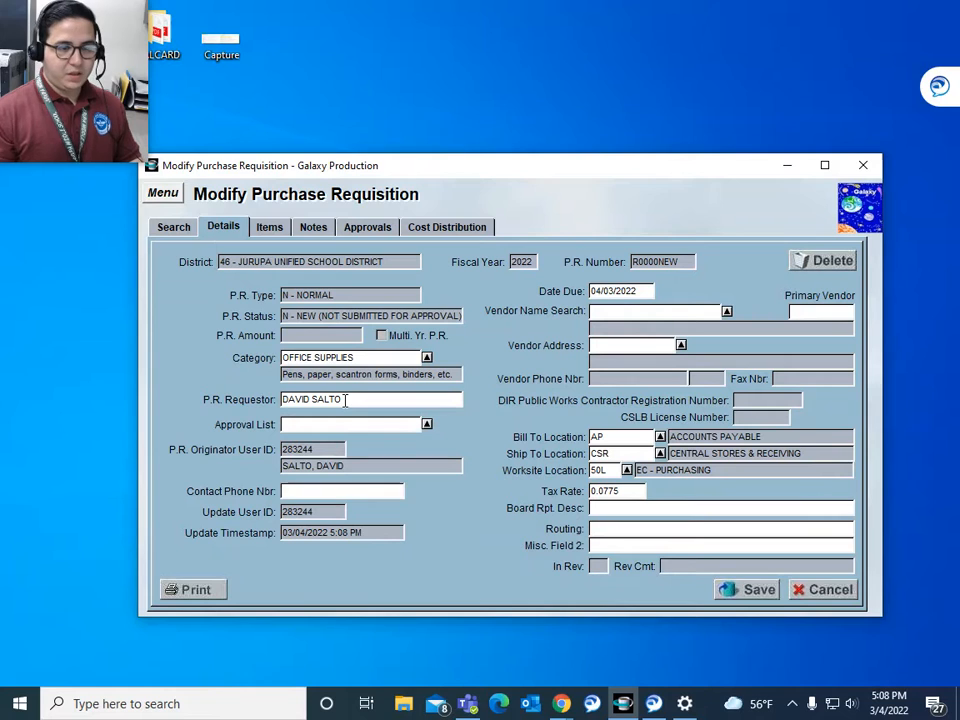
Step: Enter the requestor's name and contact phone number, then run the Vendor Name Search lookup
click(347, 488)
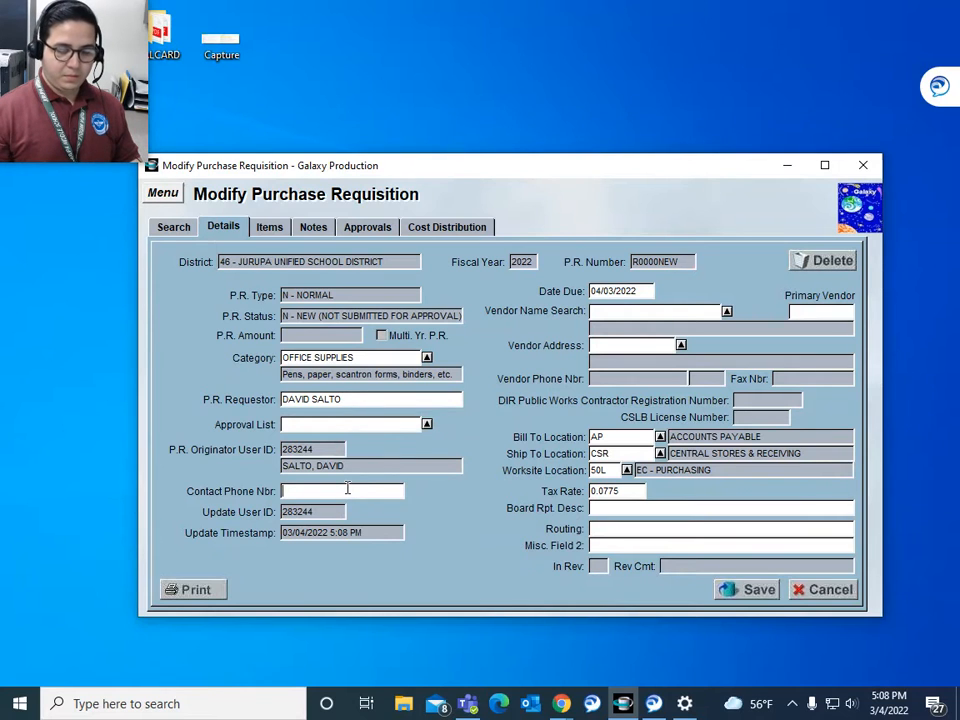
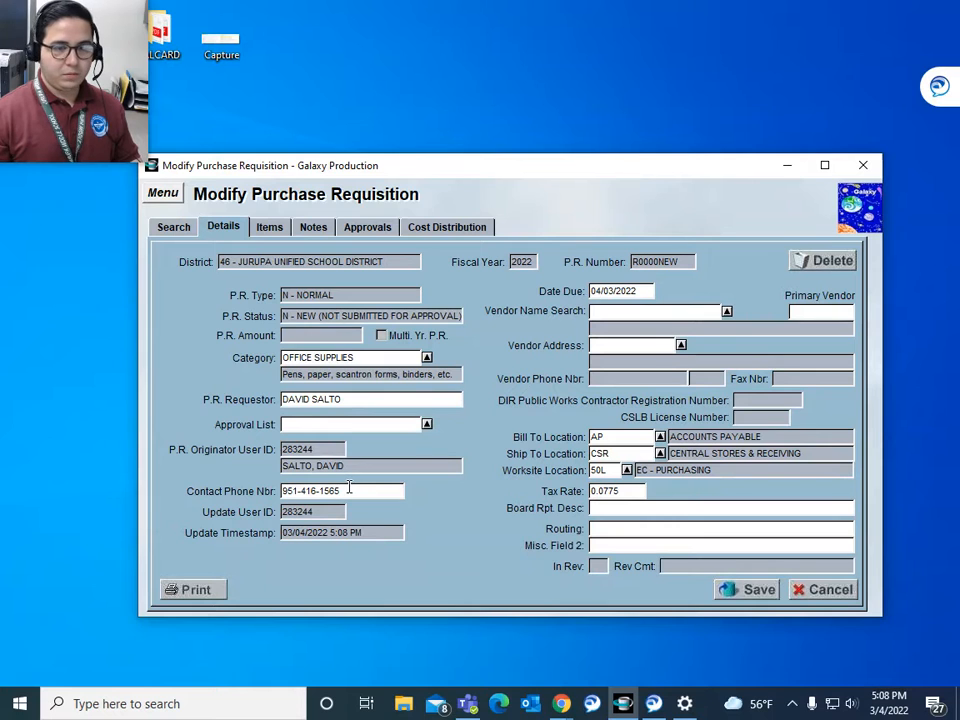
click(726, 311)
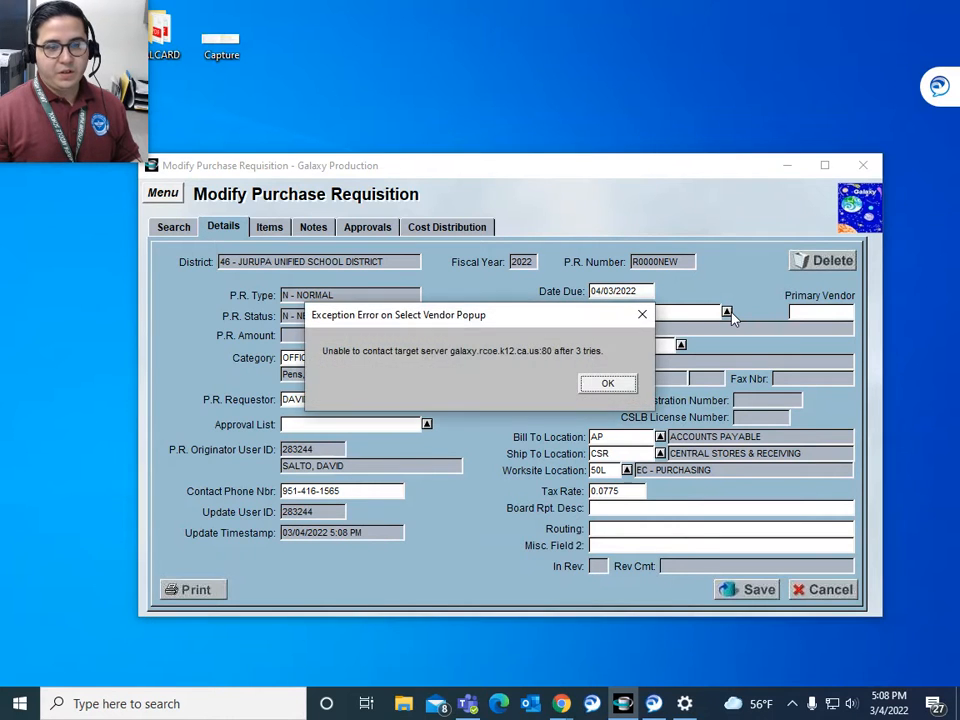
Step: Dismiss the server error and pick AMAZON BUSINESS as vendor by searching 'AMA'
click(642, 314)
click(726, 311)
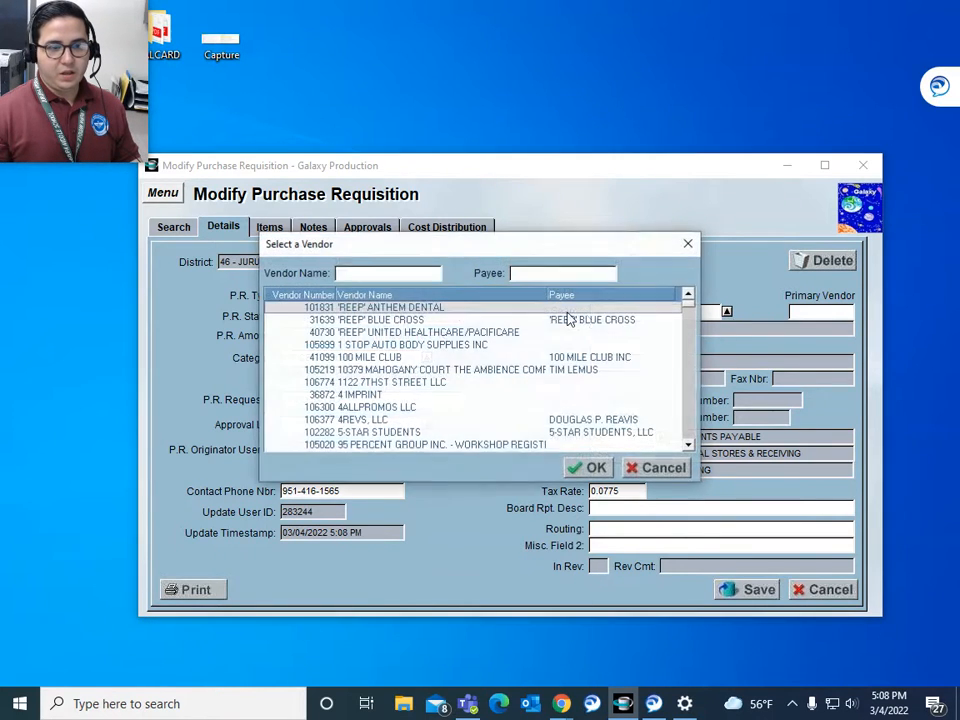
text(AMA)
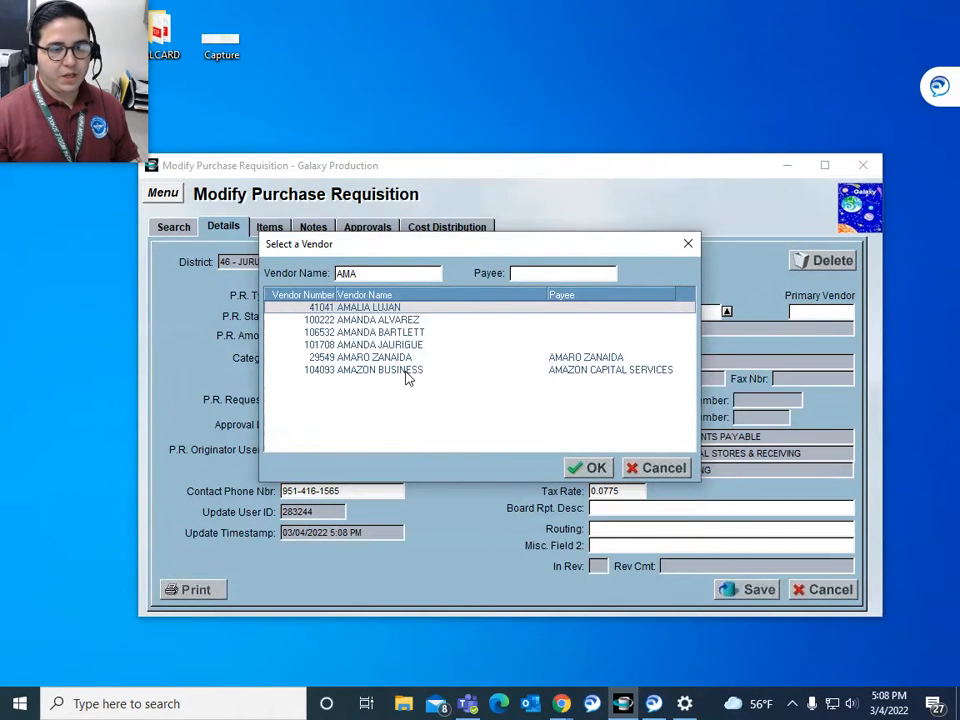
double_click(406, 371)
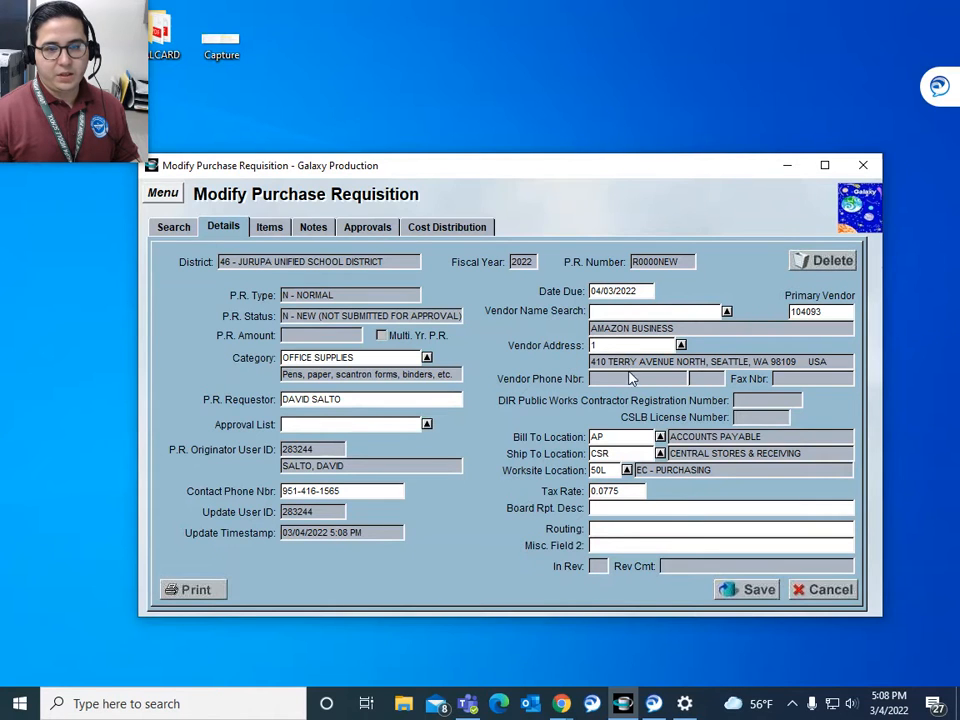
click(267, 229)
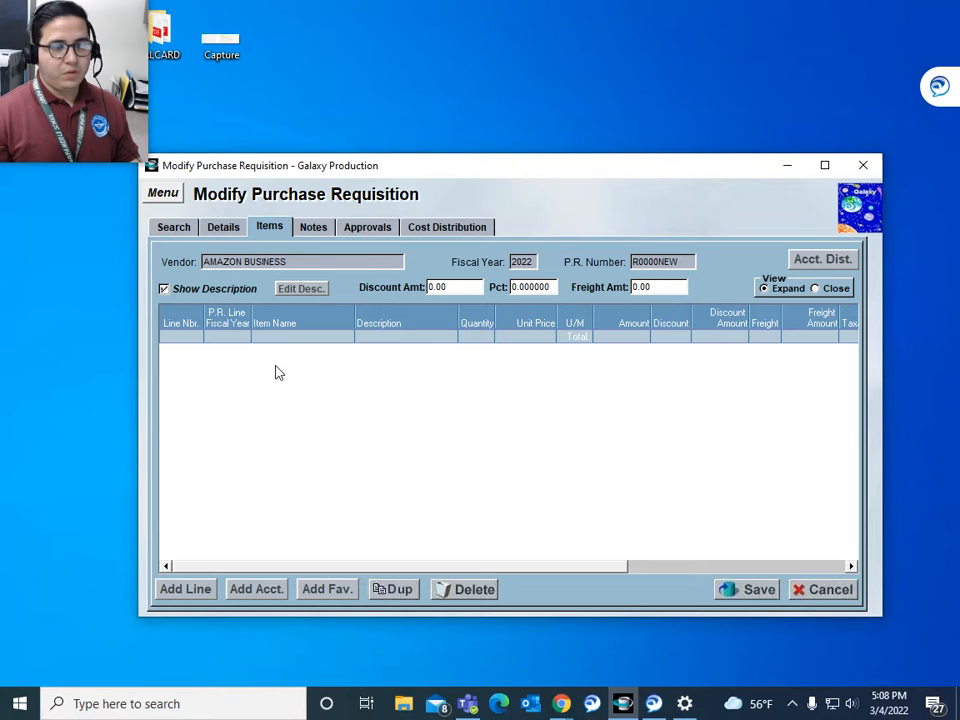
Step: Add an account distribution row with fund 03, school 500, resource 0000 and PY 0
click(815, 262)
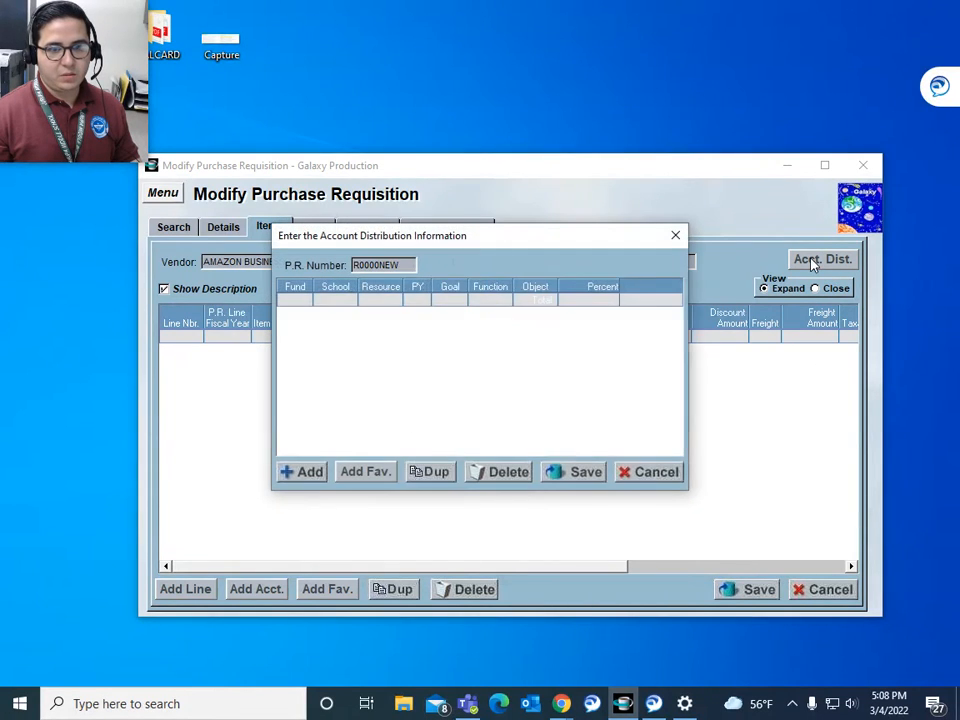
click(307, 474)
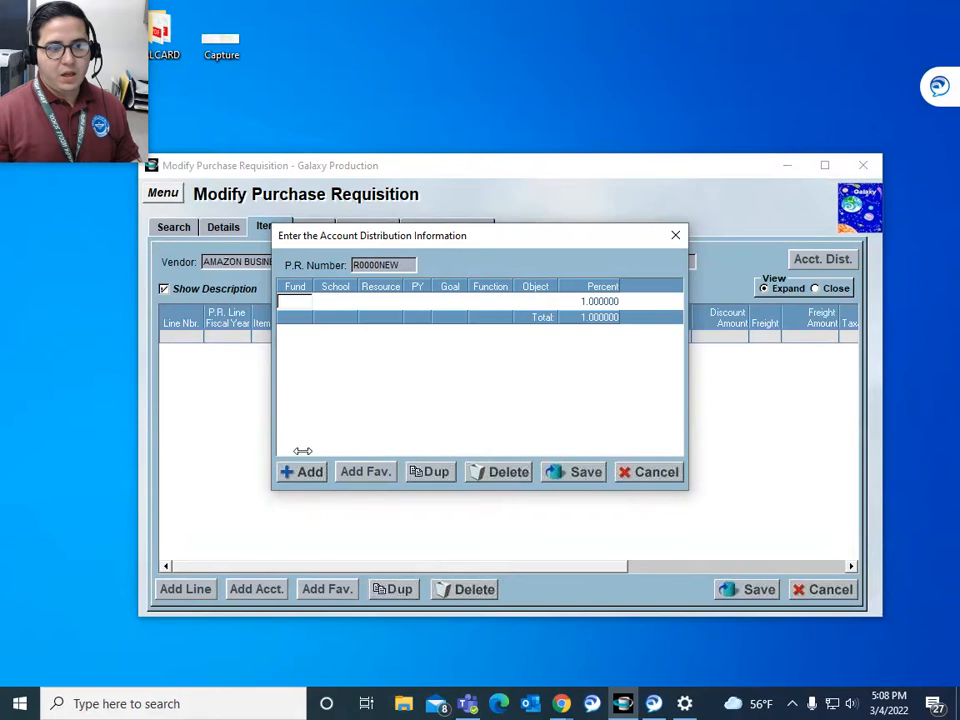
text(03)
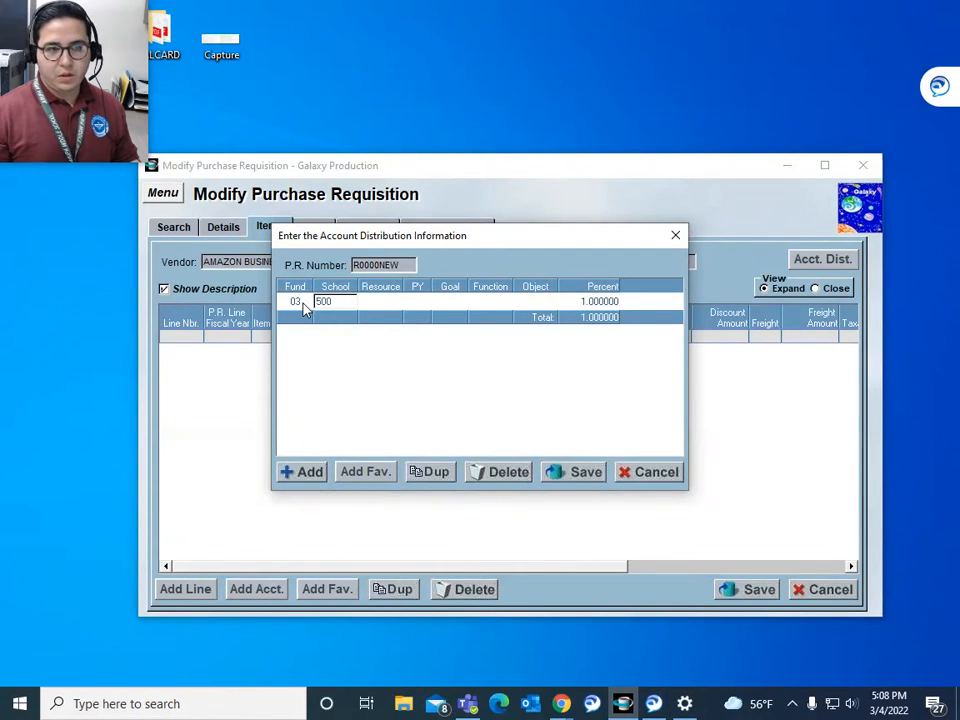
key(Tab)
text(0000)
key(Tab)
text(0)
key(Tab)
text(0000)
Step: Complete the row with function 7530 and object 4300, save it, and begin a new item line
key(Tab)
text(7530)
key(Tab)
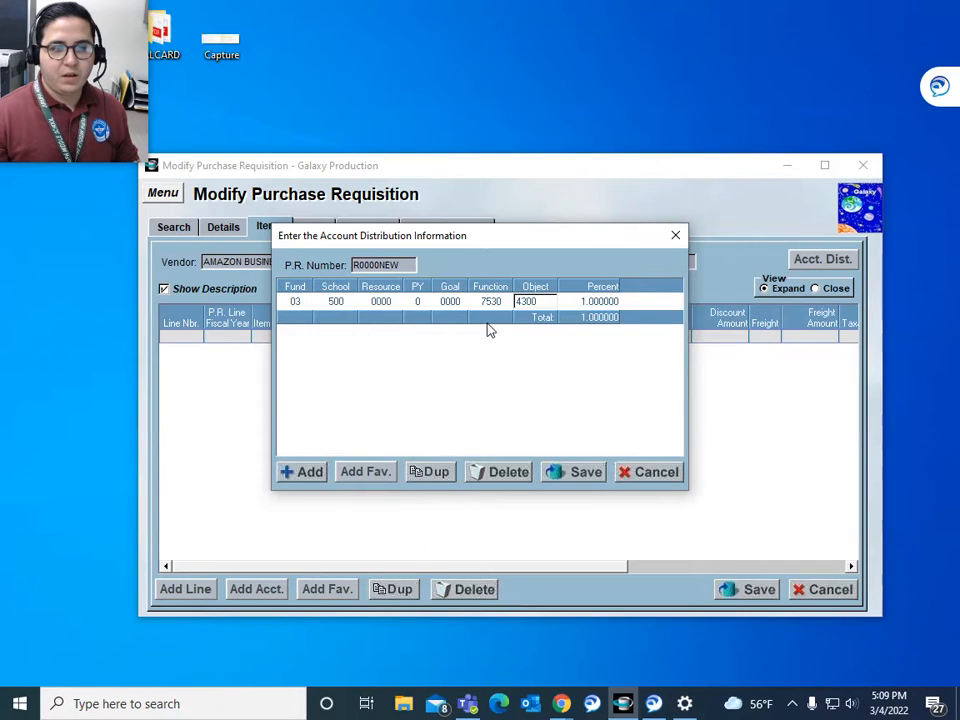
click(574, 474)
click(548, 387)
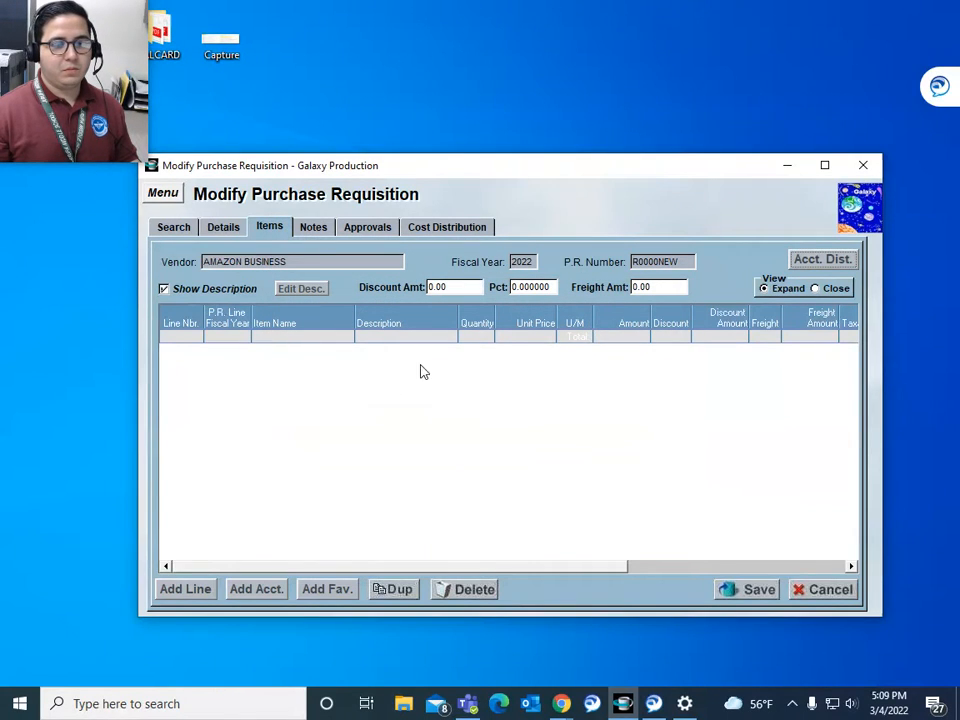
click(193, 583)
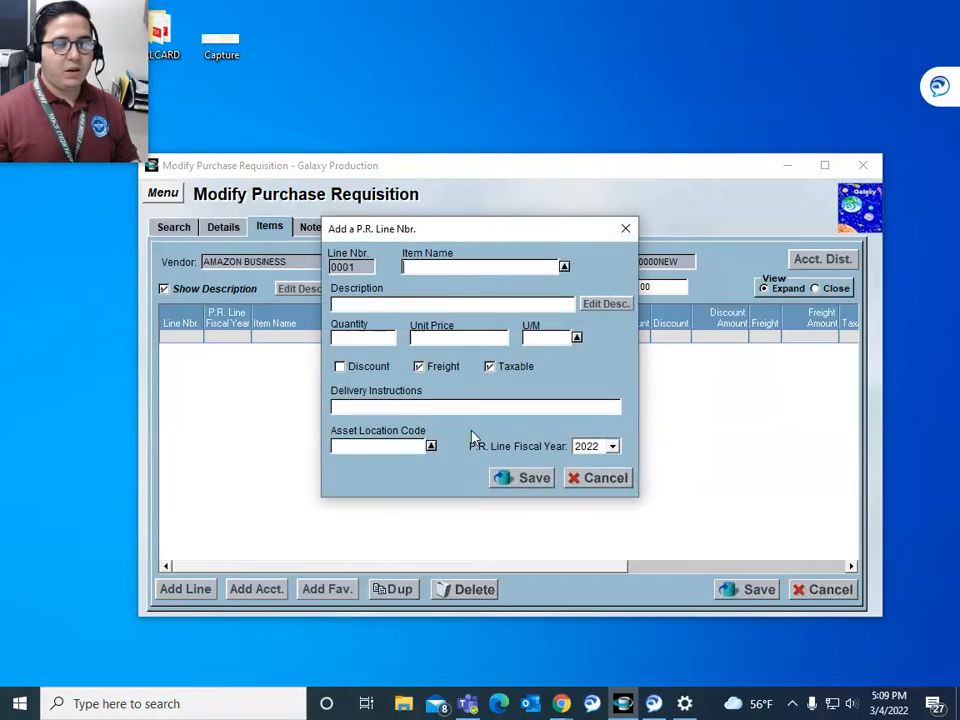
click(571, 702)
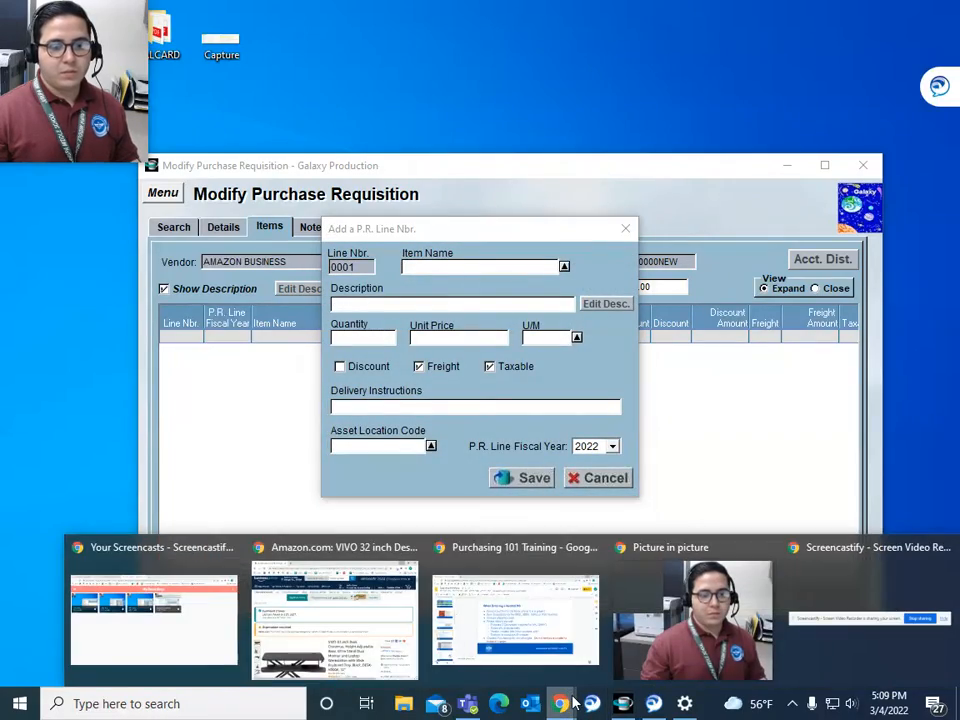
Step: Copy ASIN B075JYG2TB from the VIVO desk converter's Product information on Amazon
click(335, 620)
scroll(520, 420, down, 4)
scroll(546, 447, down, 10)
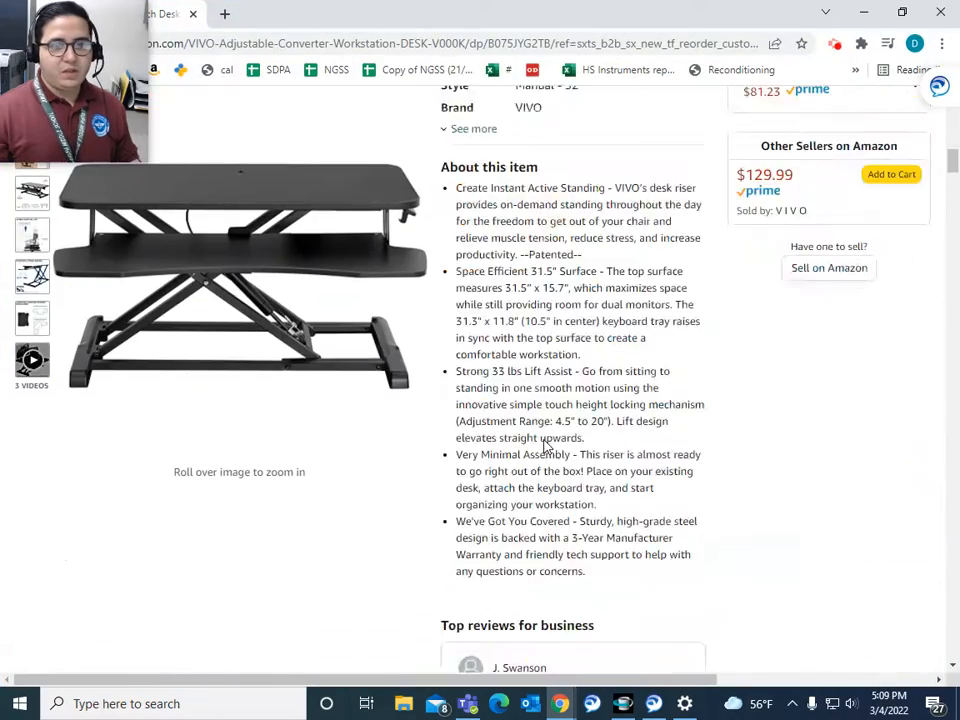
scroll(546, 447, up, 13)
scroll(546, 446, down, 1)
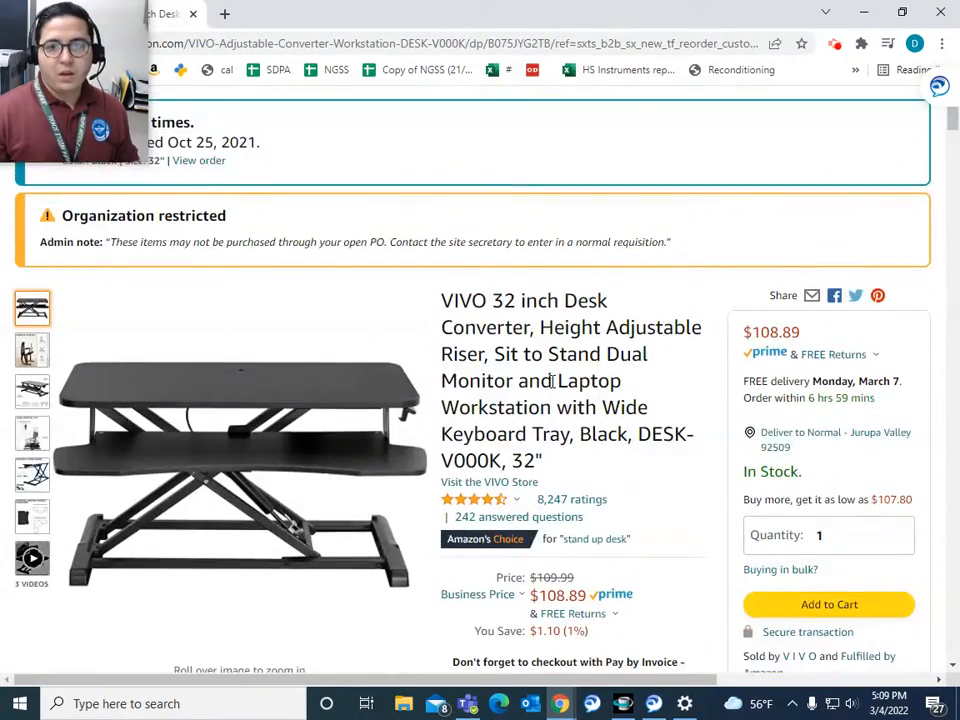
scroll(551, 381, down, 15)
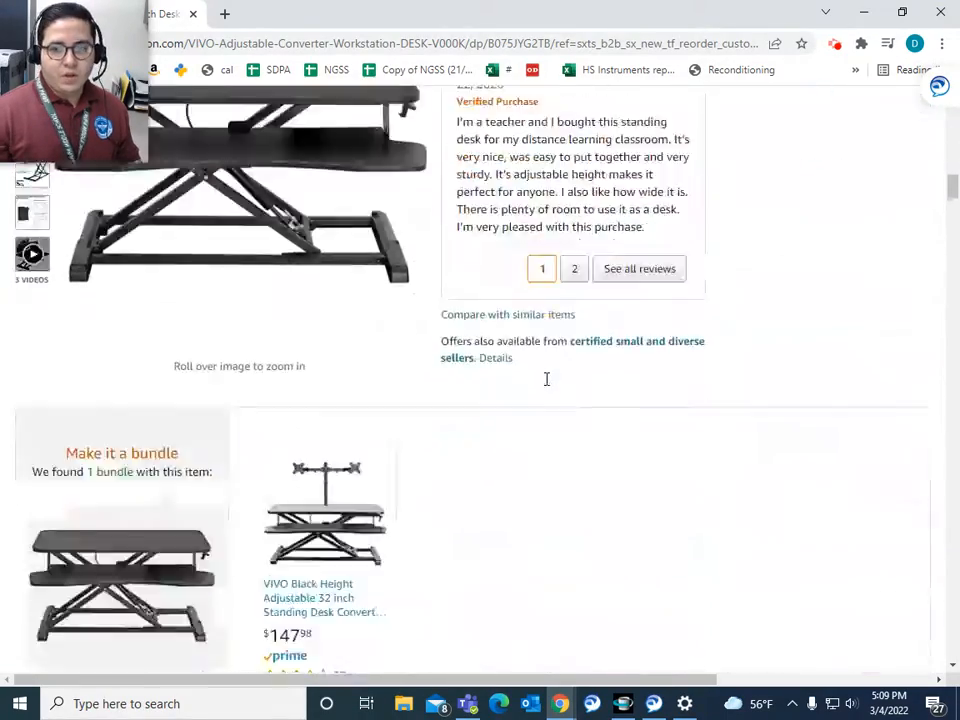
scroll(546, 380, down, 15)
scroll(546, 386, down, 15)
scroll(546, 386, down, 10)
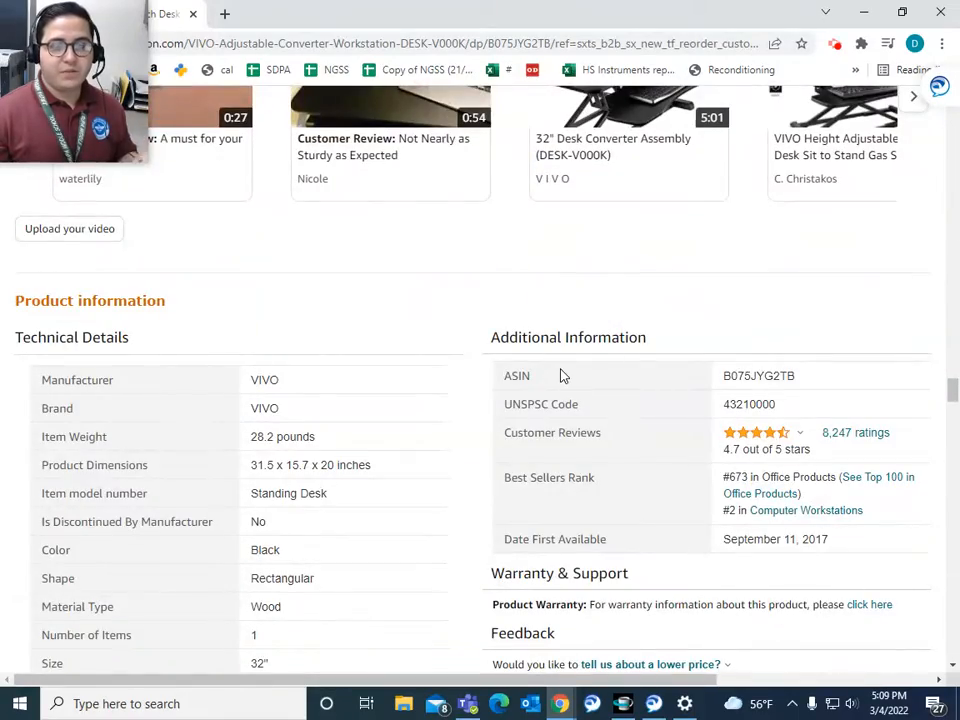
scroll(560, 375, down, 3)
scroll(551, 376, up, 3)
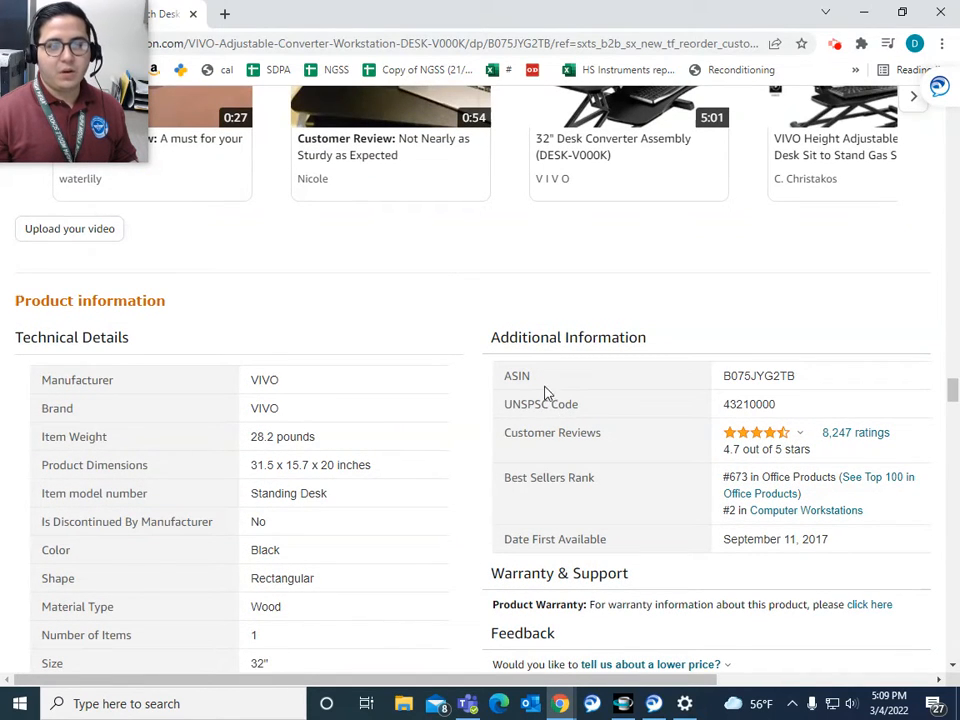
drag(500, 384, 537, 383)
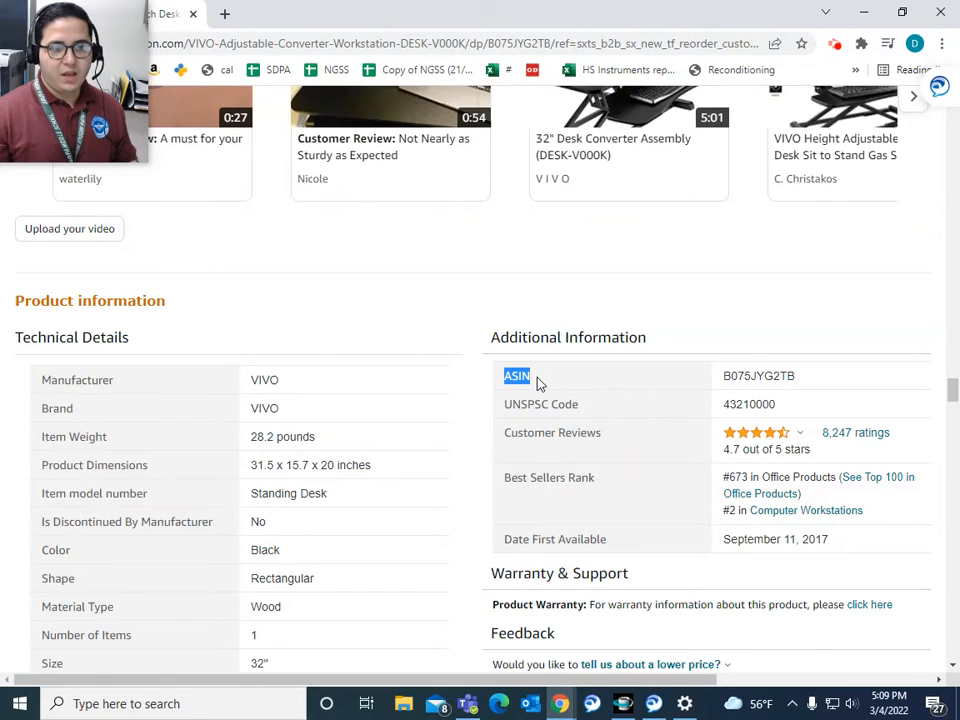
click(538, 383)
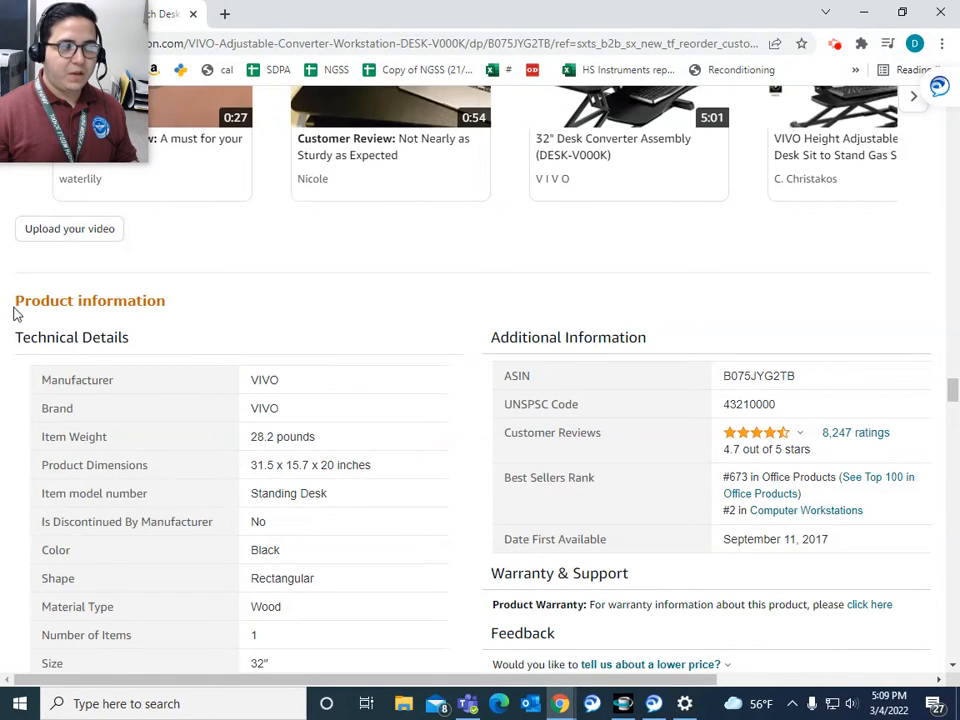
drag(21, 298, 171, 313)
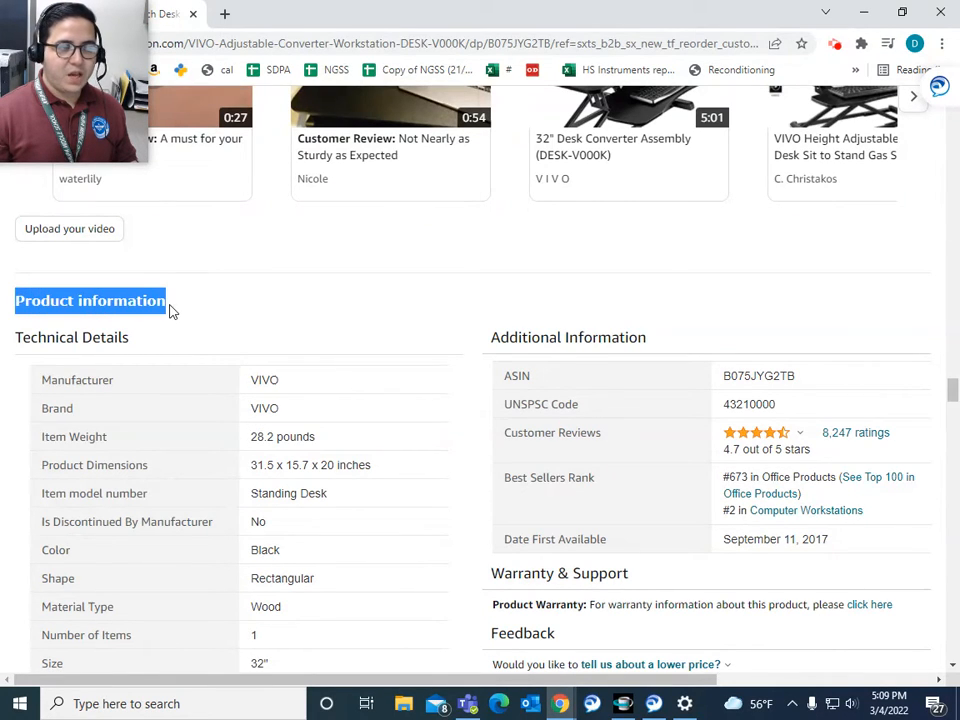
click(171, 313)
drag(487, 345, 641, 336)
click(640, 333)
double_click(787, 376)
key(ctrl+c)
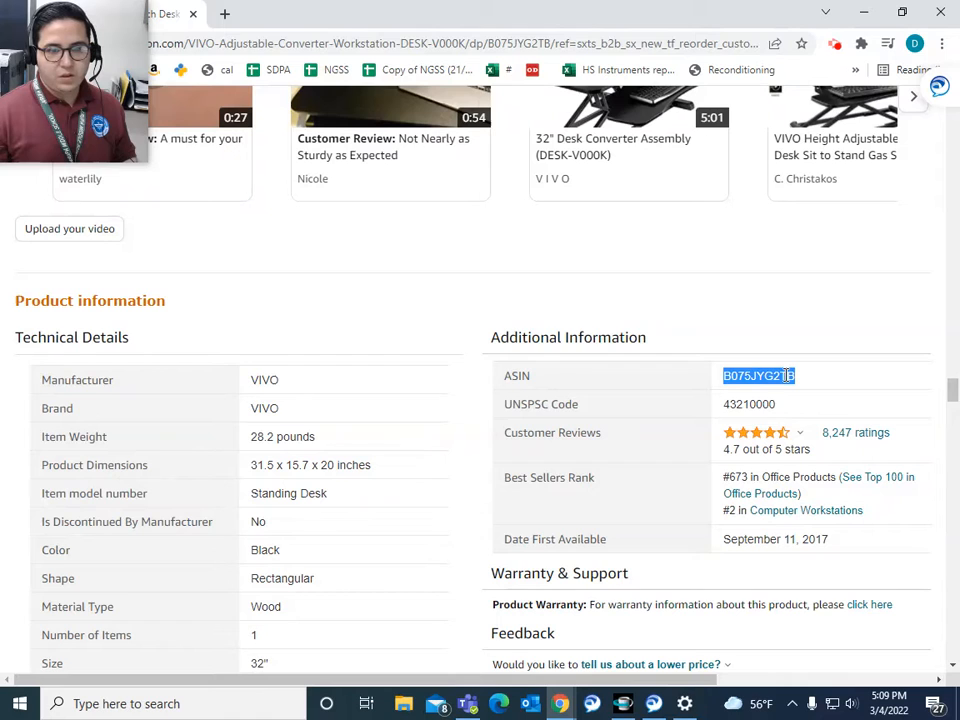
key(alt+Tab)
Step: Paste ASIN B075JYG2TB as Item Name and the VIVO 32 inch desk converter title as Description
click(452, 267)
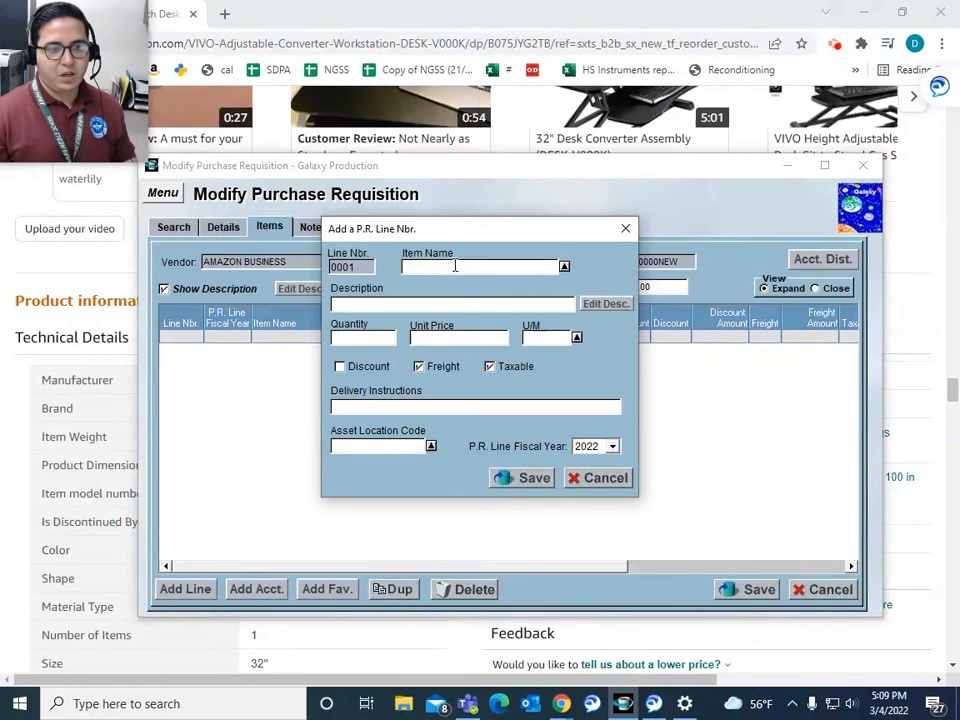
key(ctrl+v)
drag(952, 393, 952, 113)
scroll(670, 352, down, 3)
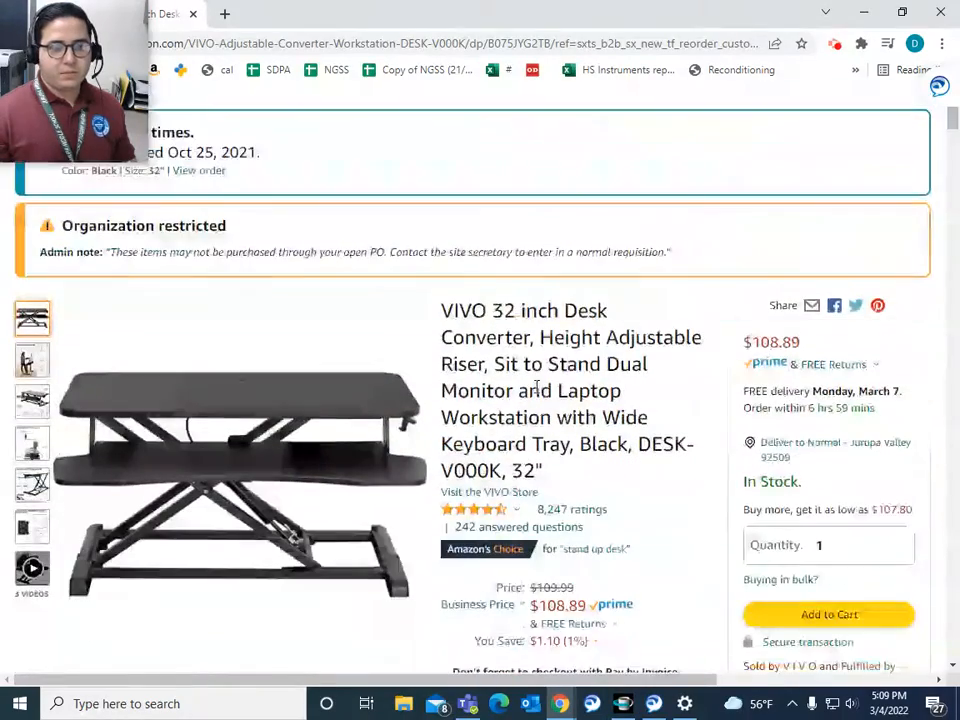
drag(443, 310, 566, 470)
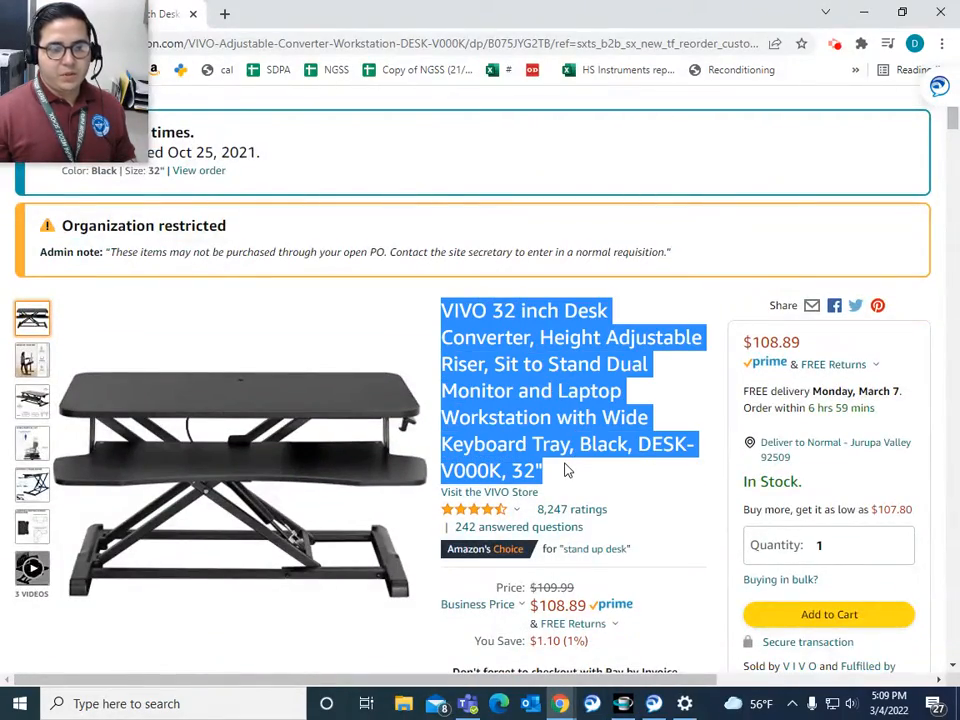
click(623, 703)
click(434, 307)
key(ctrl+v)
Step: Enter quantity 1 at price 199.00 and choose EACH as the unit of measure
click(376, 339)
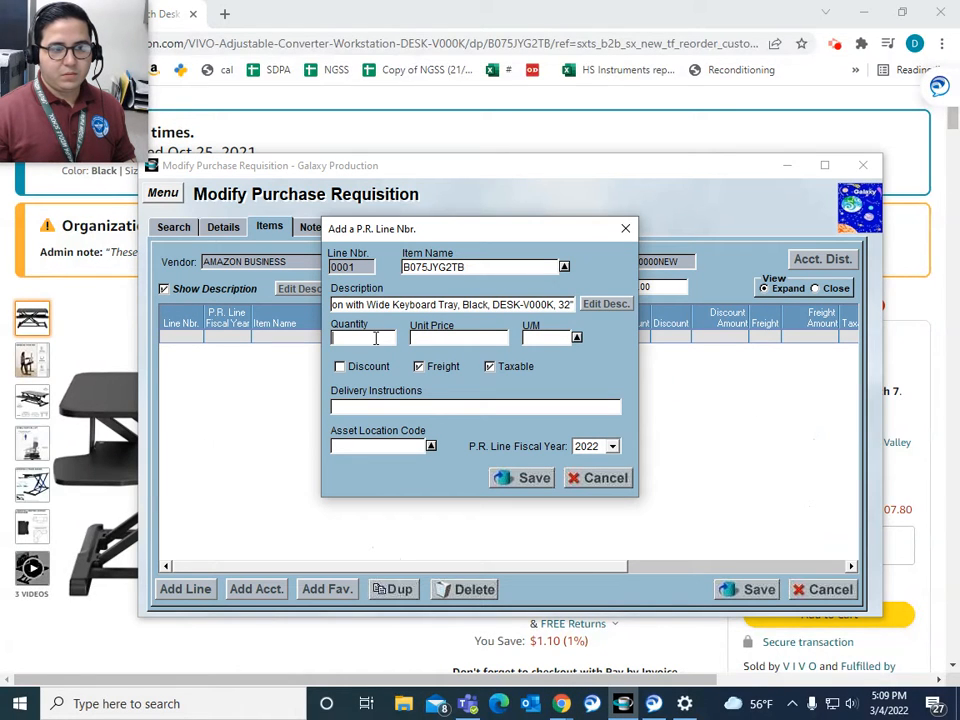
text(1)
text(19)
click(577, 338)
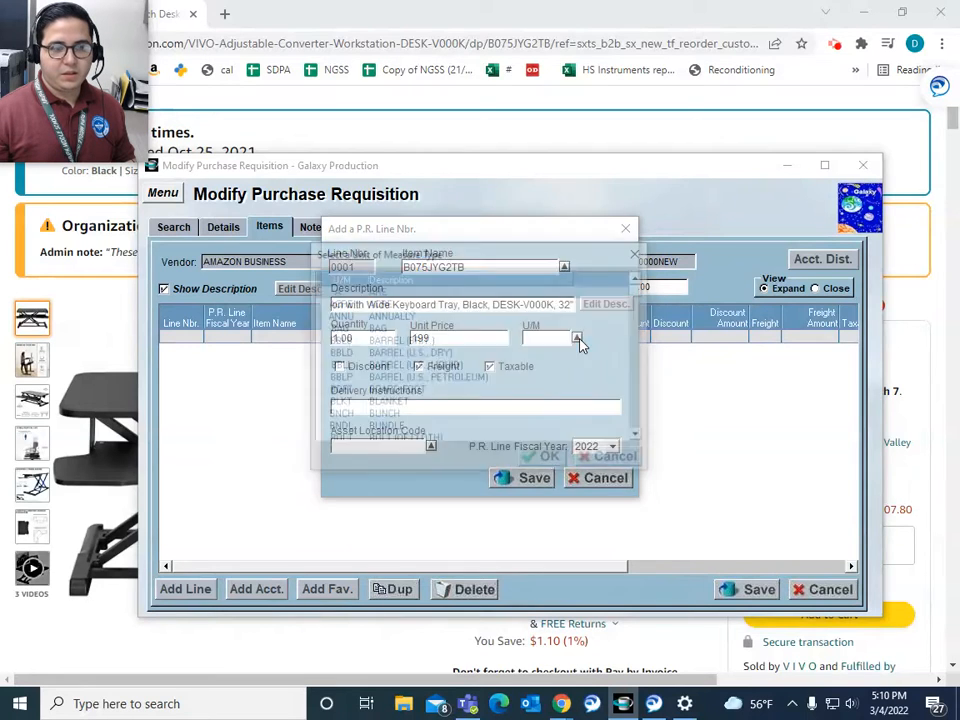
drag(638, 293, 643, 355)
click(643, 276)
click(643, 279)
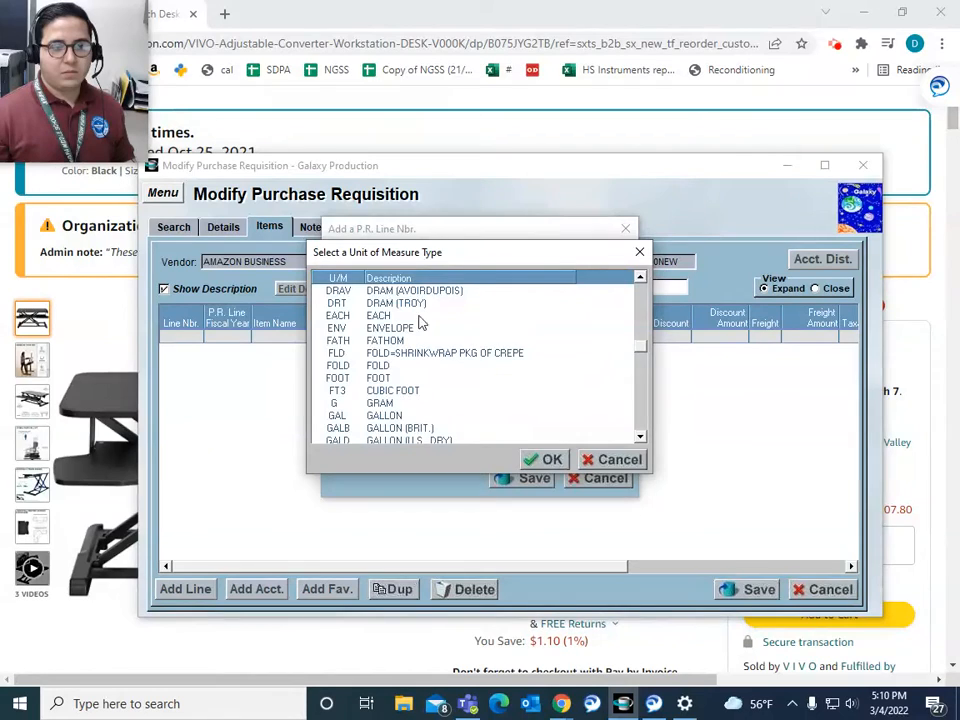
double_click(383, 315)
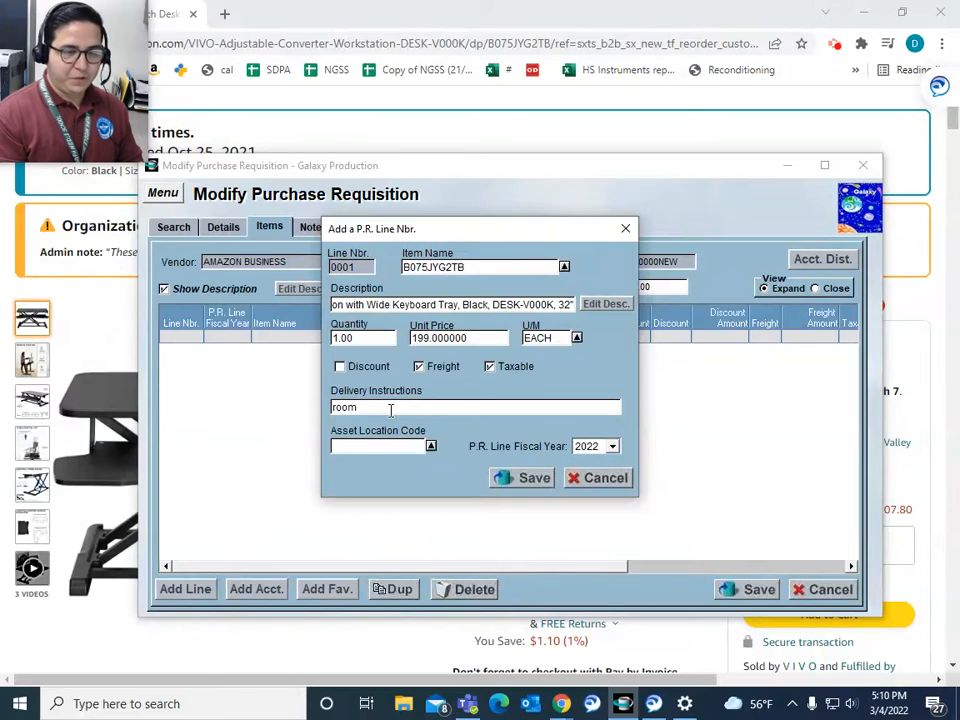
Step: Remove the room number from the delivery instructions and save line 0001
double_click(391, 410)
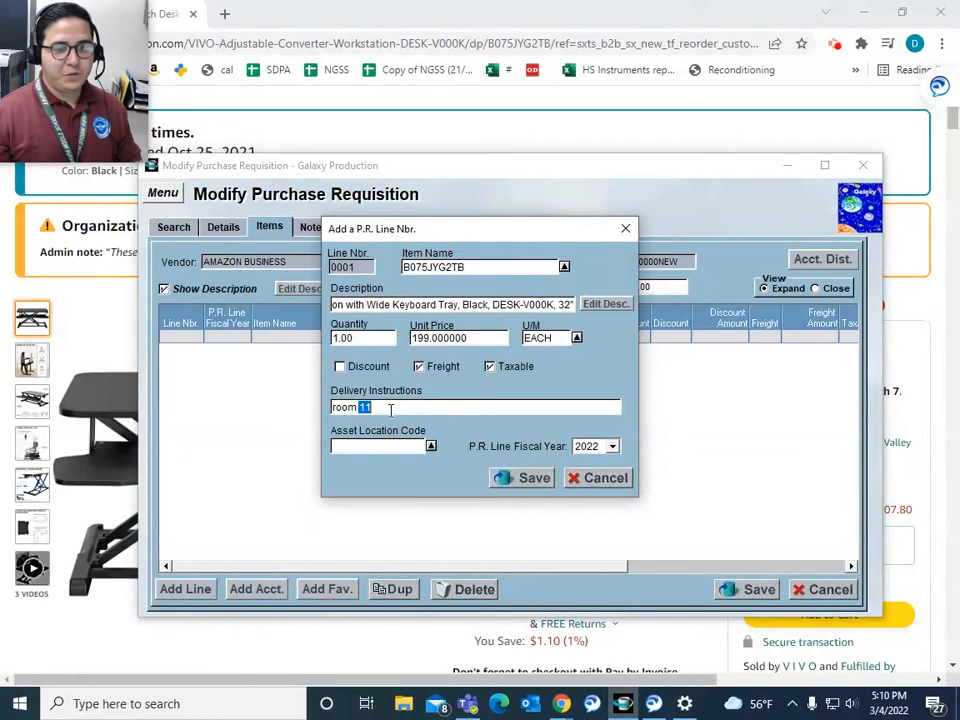
key(BackSpace)
key(BackSpace)
key(BackSpace)
key(BackSpace)
double_click(391, 410)
click(391, 410)
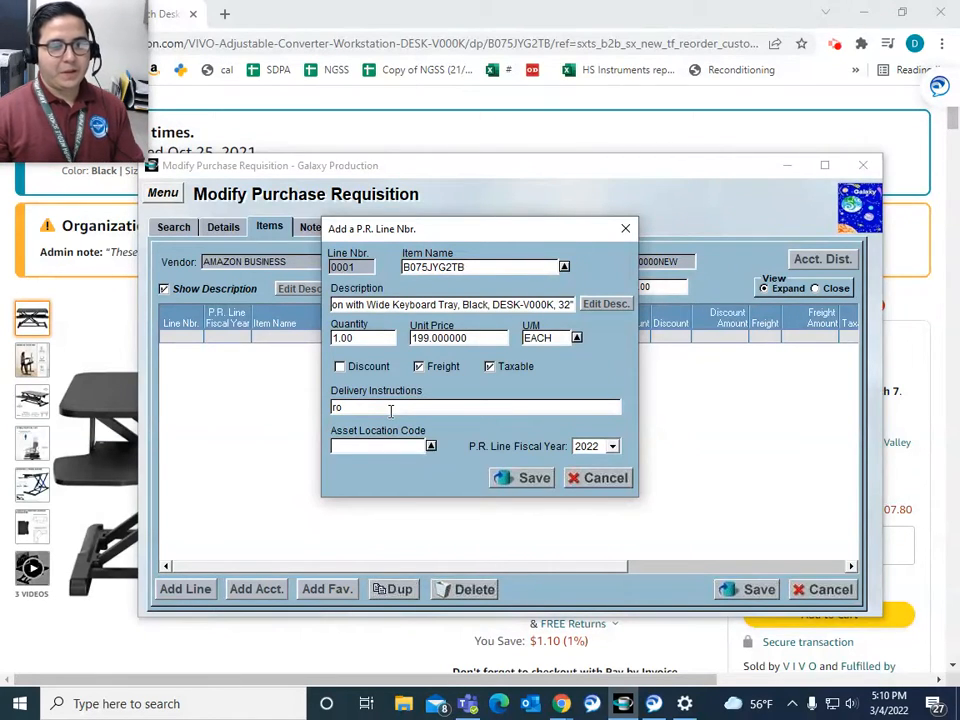
click(538, 480)
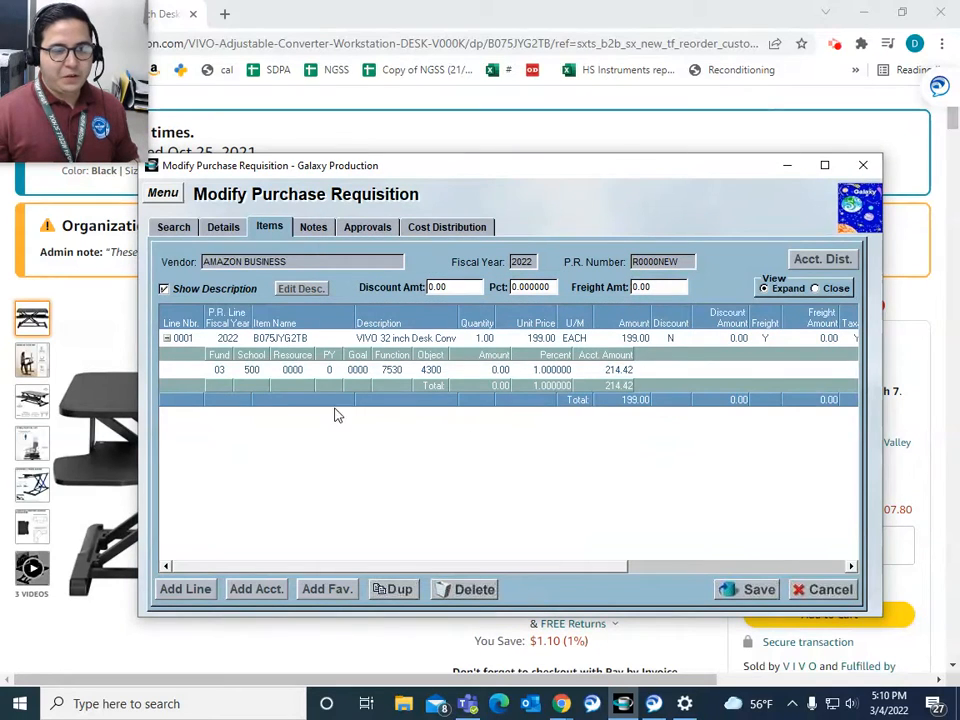
Step: Enter fund 03 on line 0001's account row and collapse its account rows
click(219, 370)
text(03)
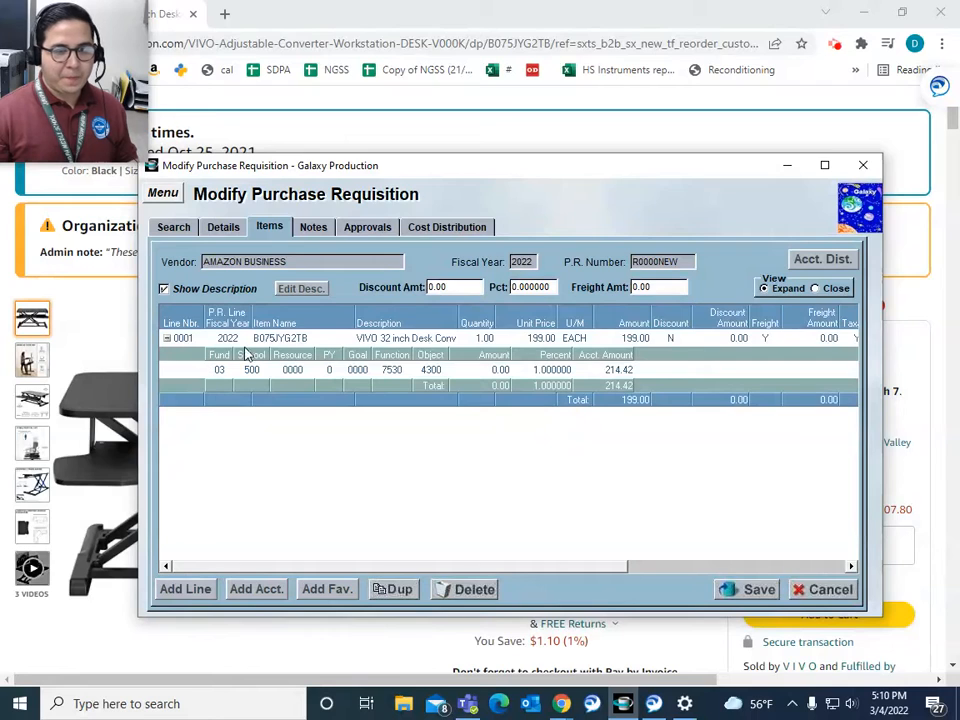
click(815, 288)
click(764, 288)
click(815, 288)
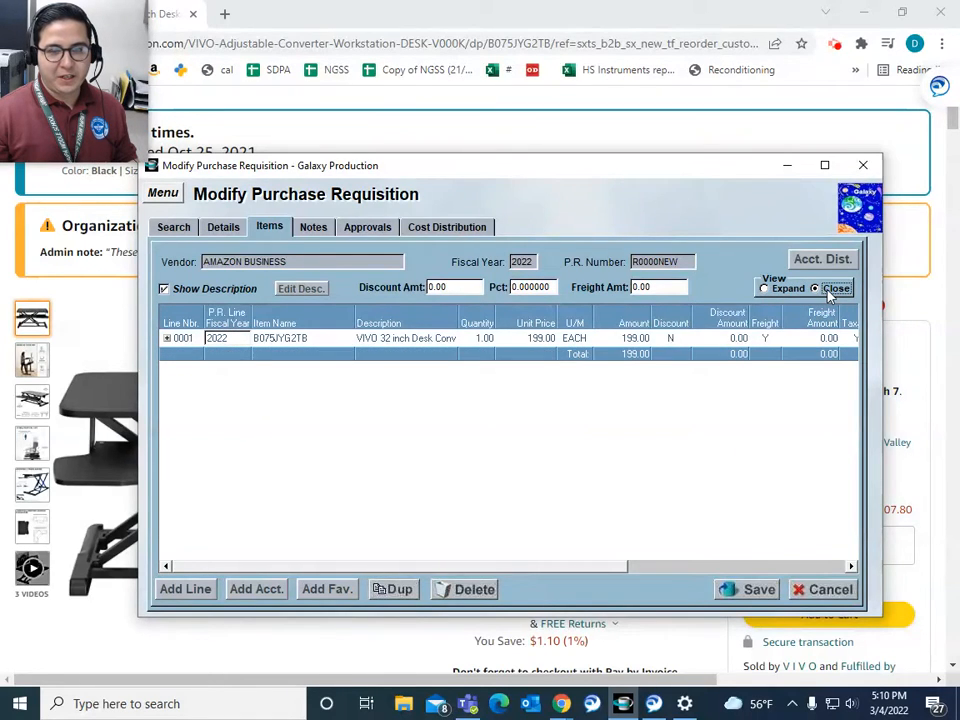
click(314, 228)
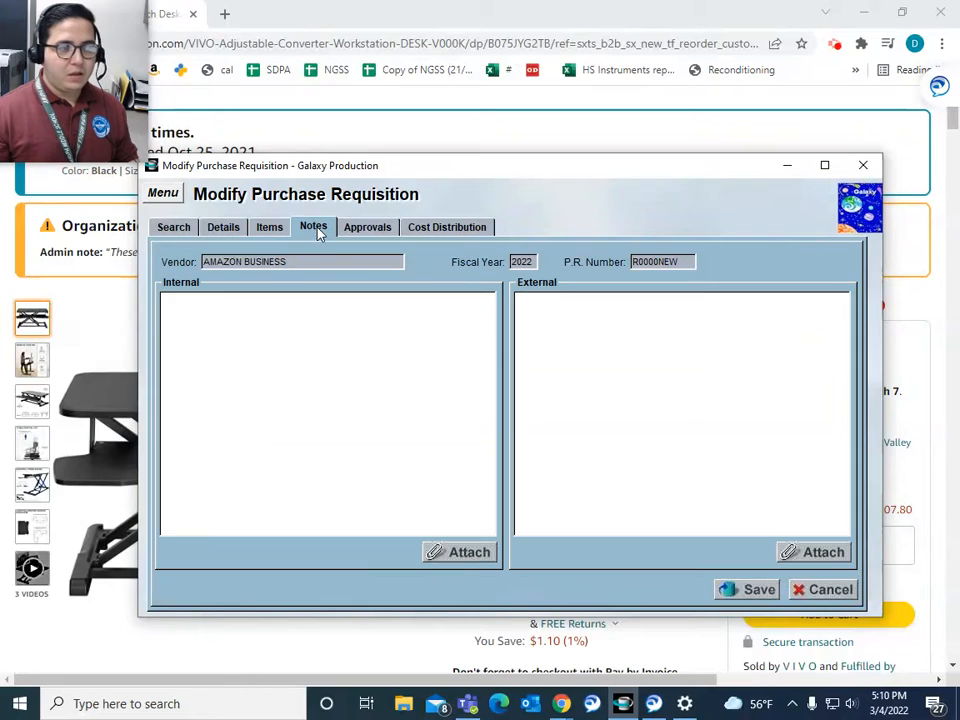
Step: Type 'Purpose', 'Rationale - ESSER / LCAP' and 'New Vendor' on separate internal-note lines
click(269, 315)
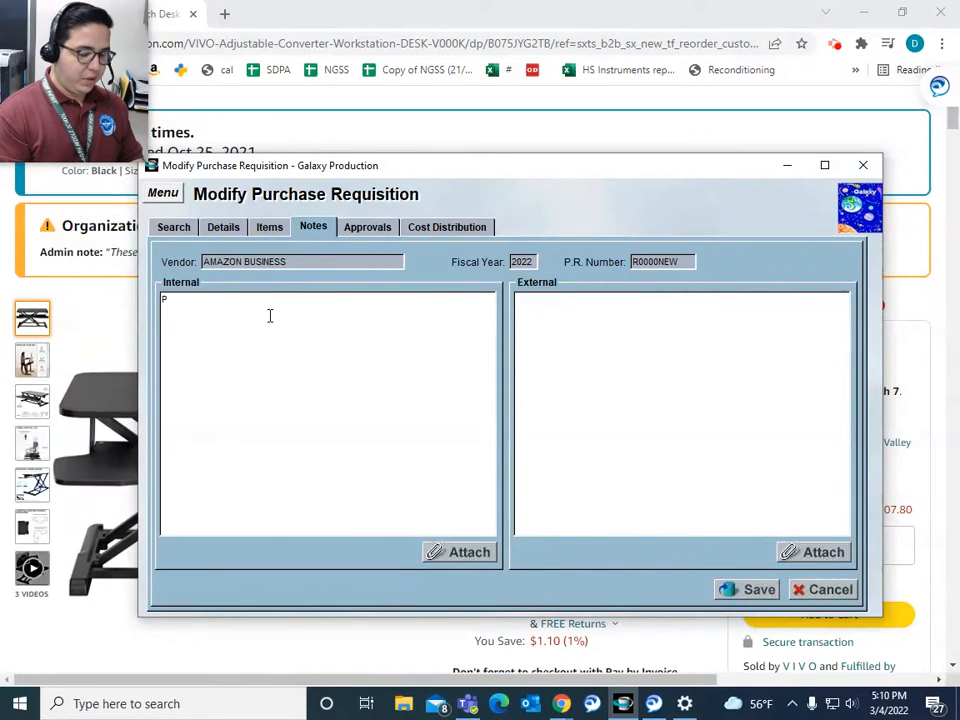
text(Purpose)
key(Return)
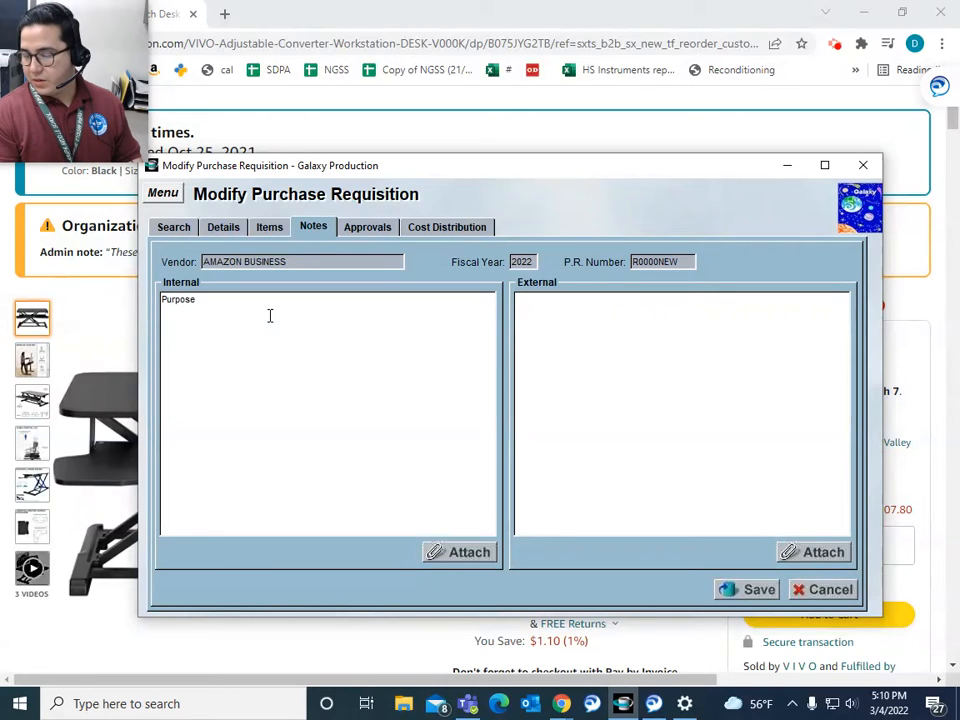
text(Rationale - ESSER LCAP)
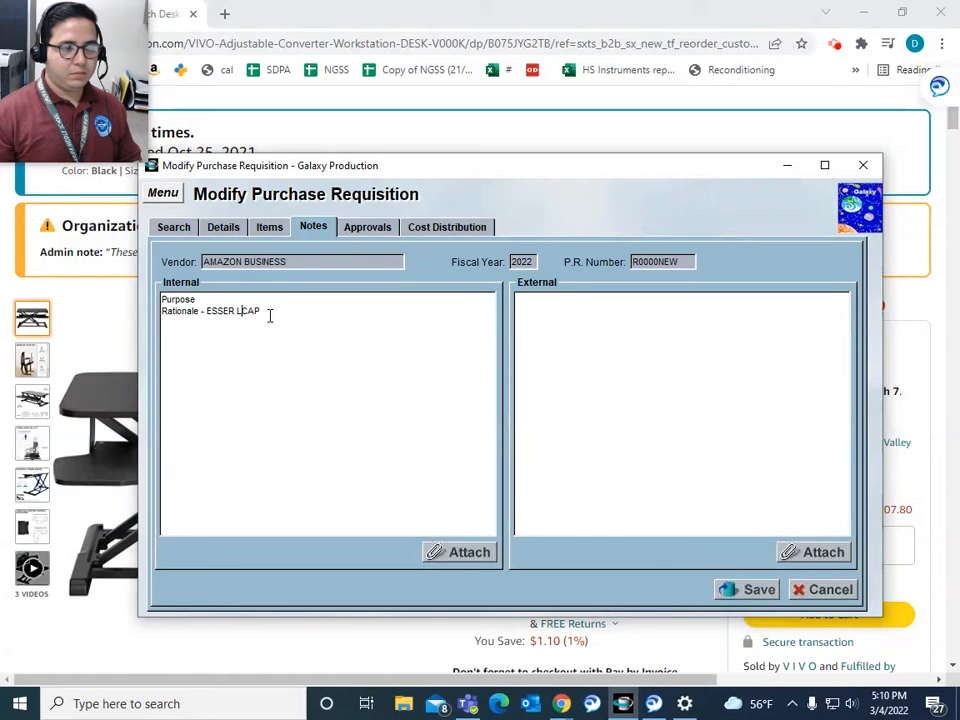
text(/)
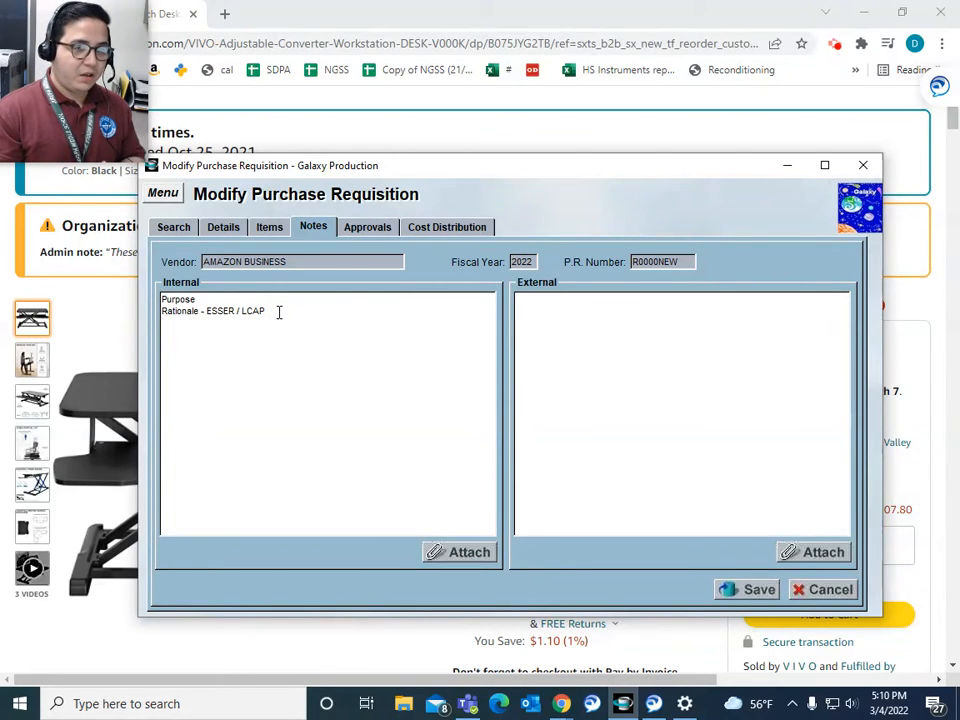
text(New Vendor)
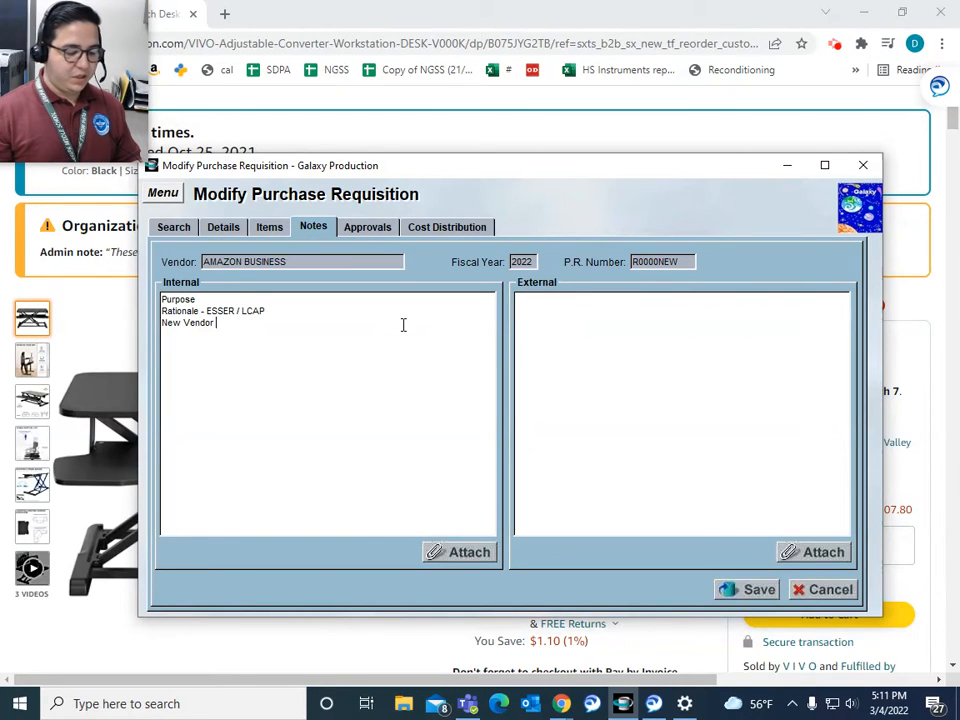
click(576, 315)
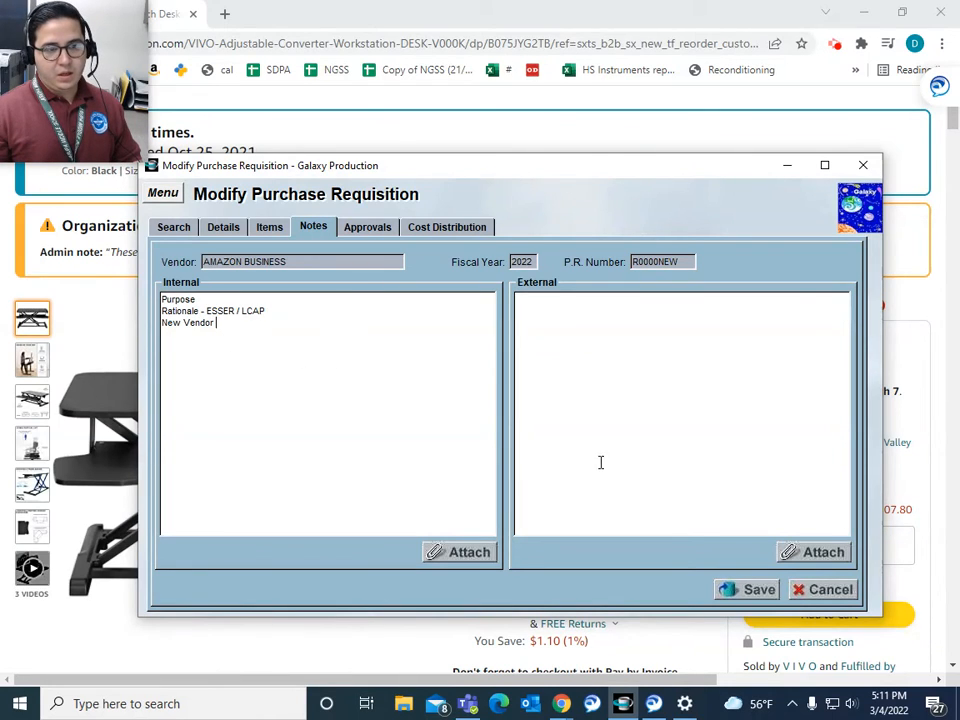
Step: Save and submit the requisition for approval past the insufficient-funds warning, then view its three approvers
click(750, 592)
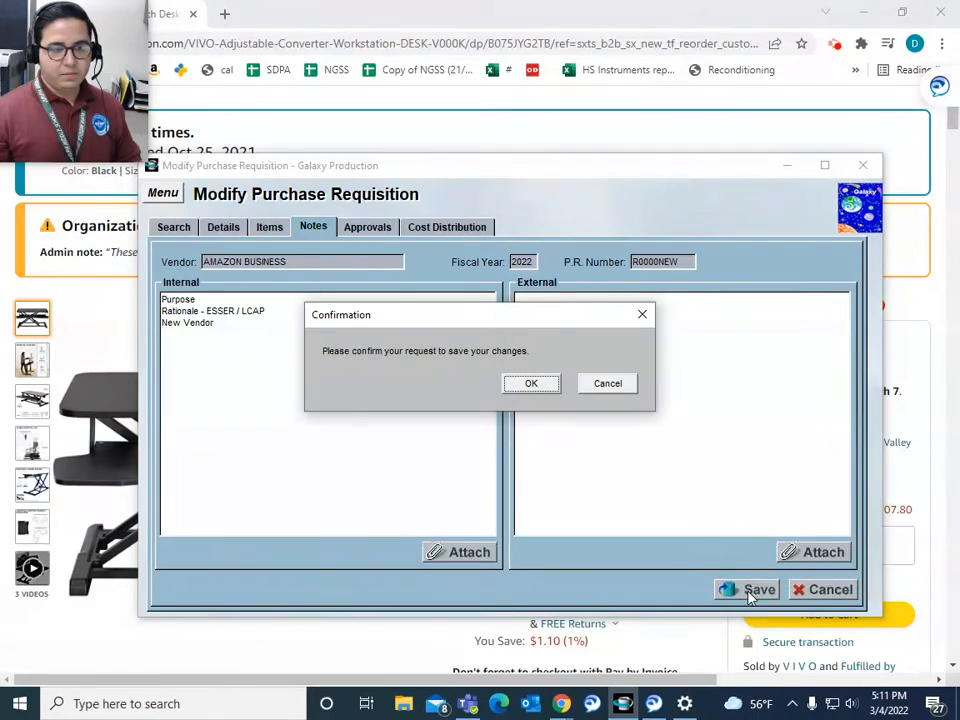
click(531, 385)
click(527, 388)
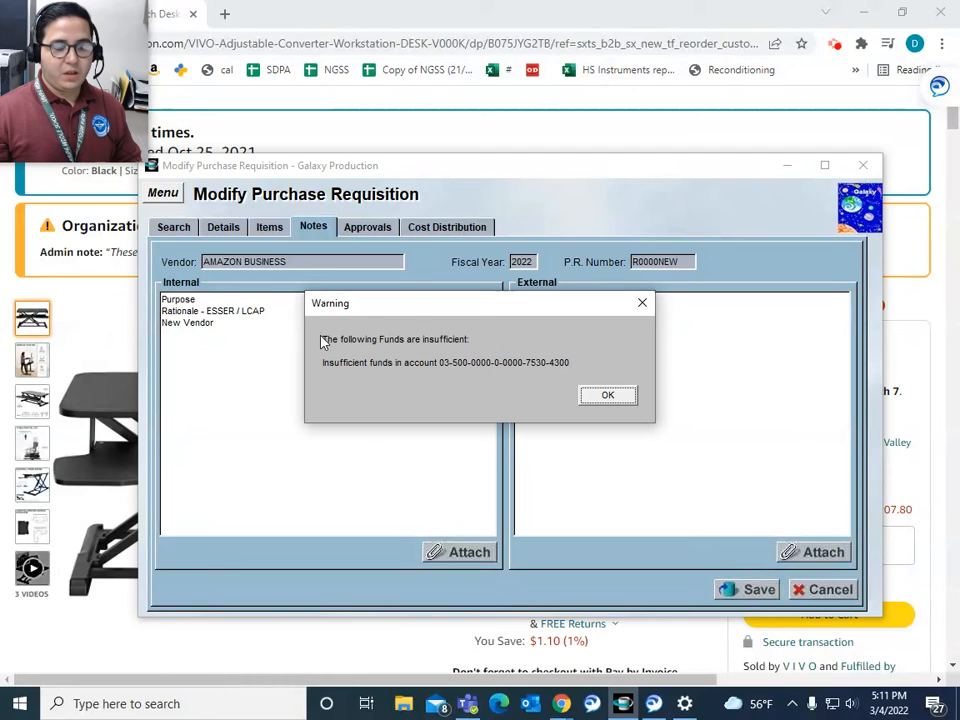
click(603, 397)
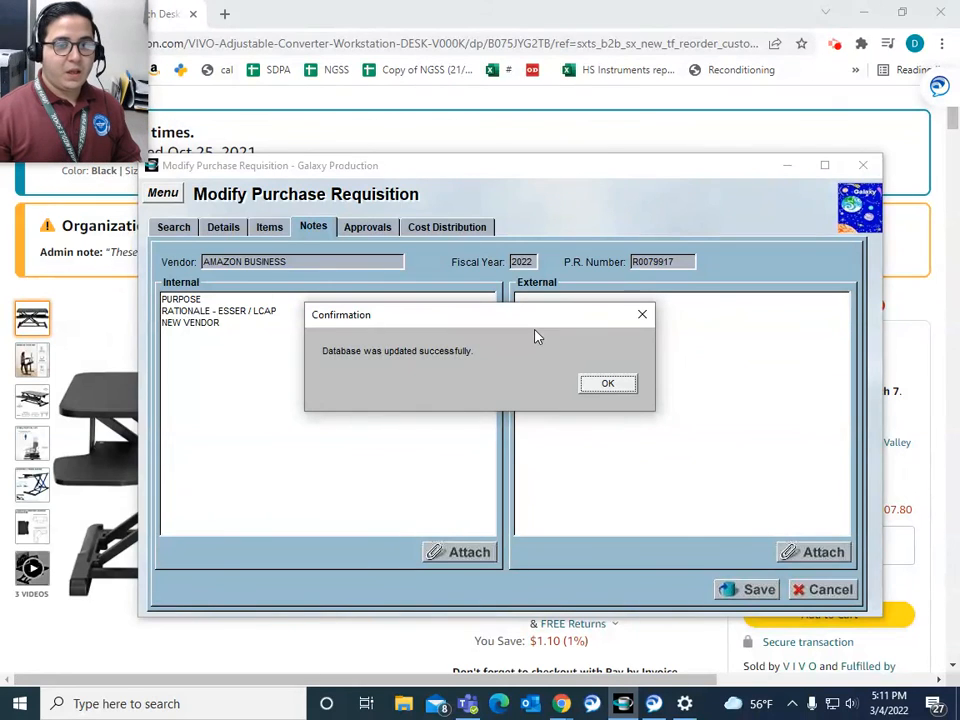
click(598, 383)
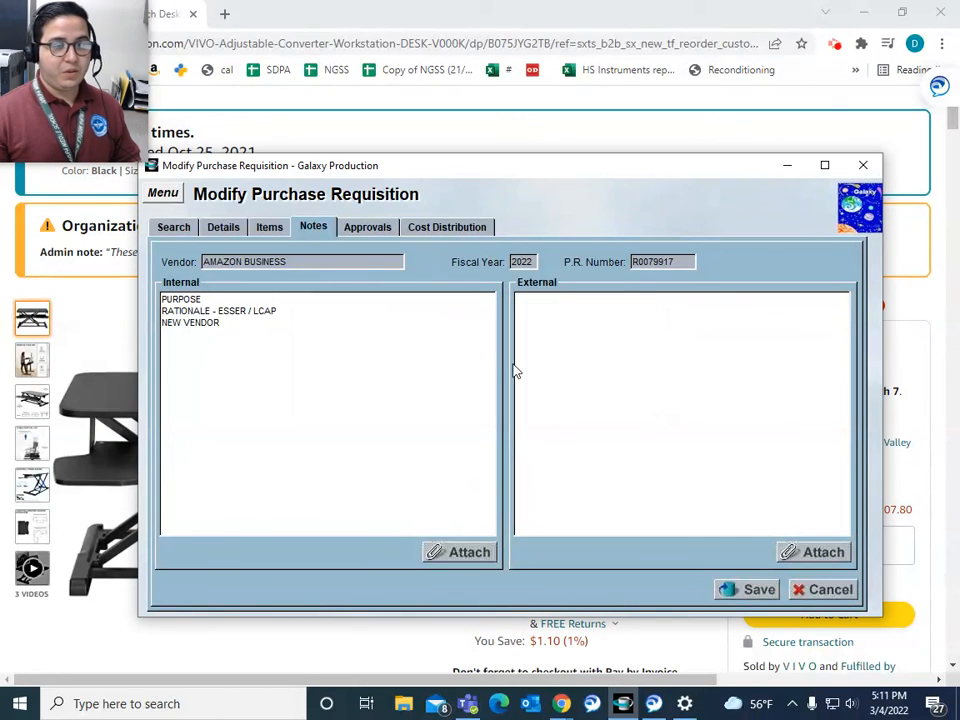
click(377, 226)
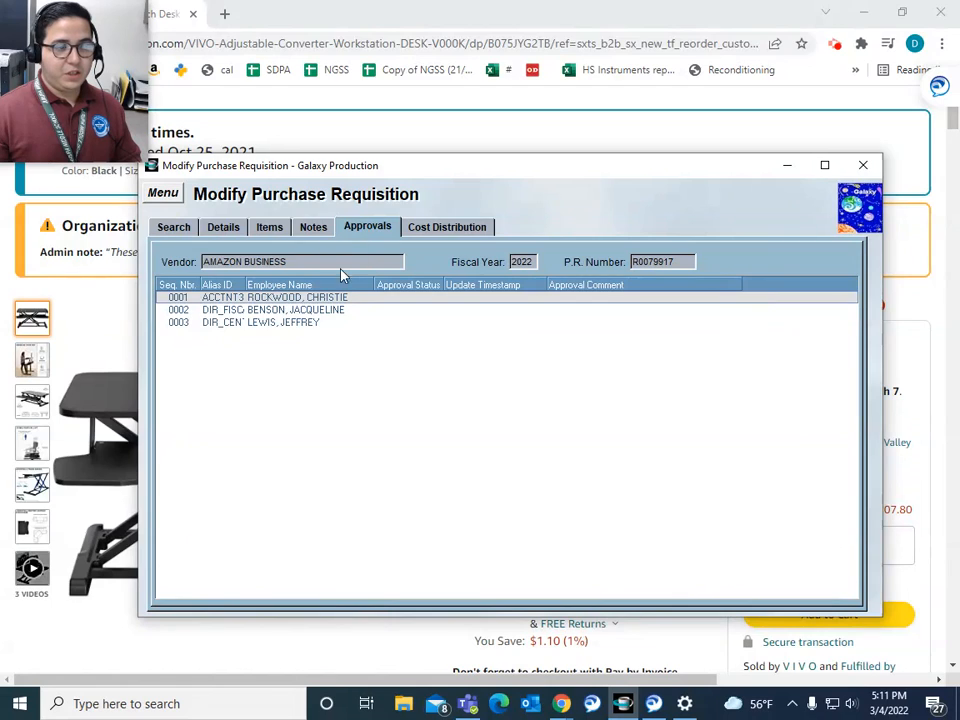